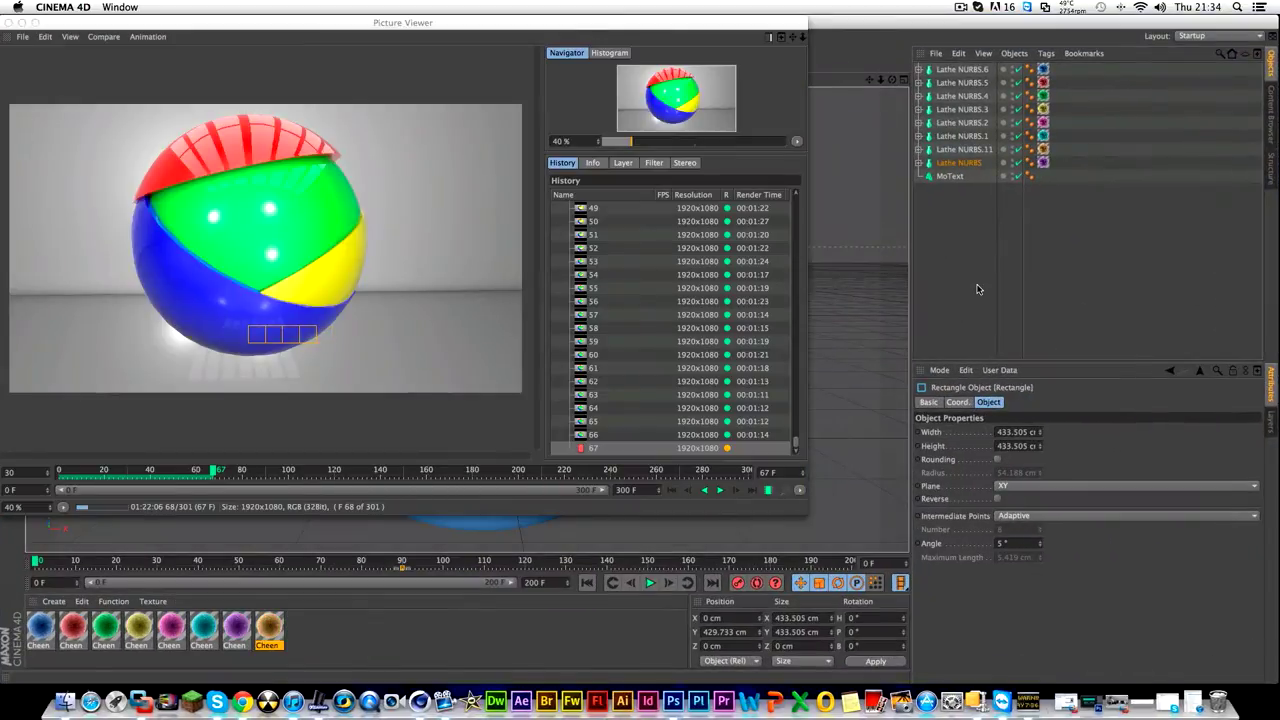
Hide the Picture Viewer, close the sphere project stopping the external render, and begin a new scene.
click(978, 289)
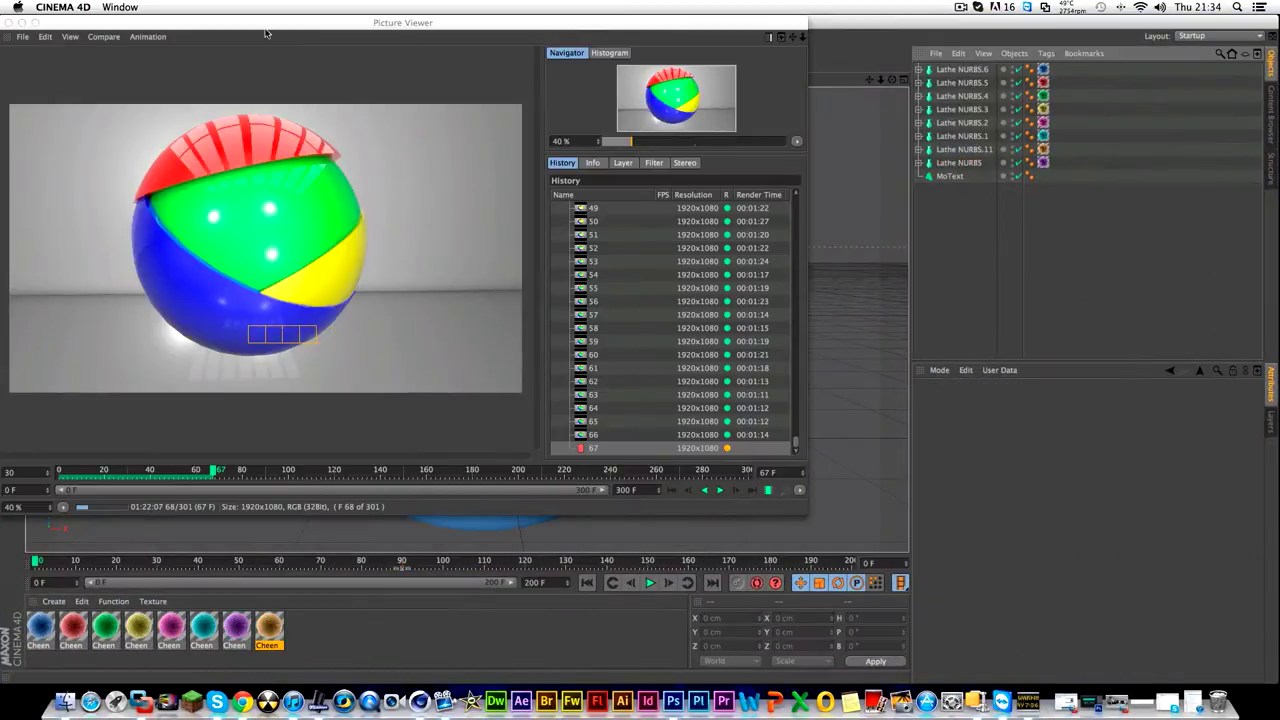
click(20, 23)
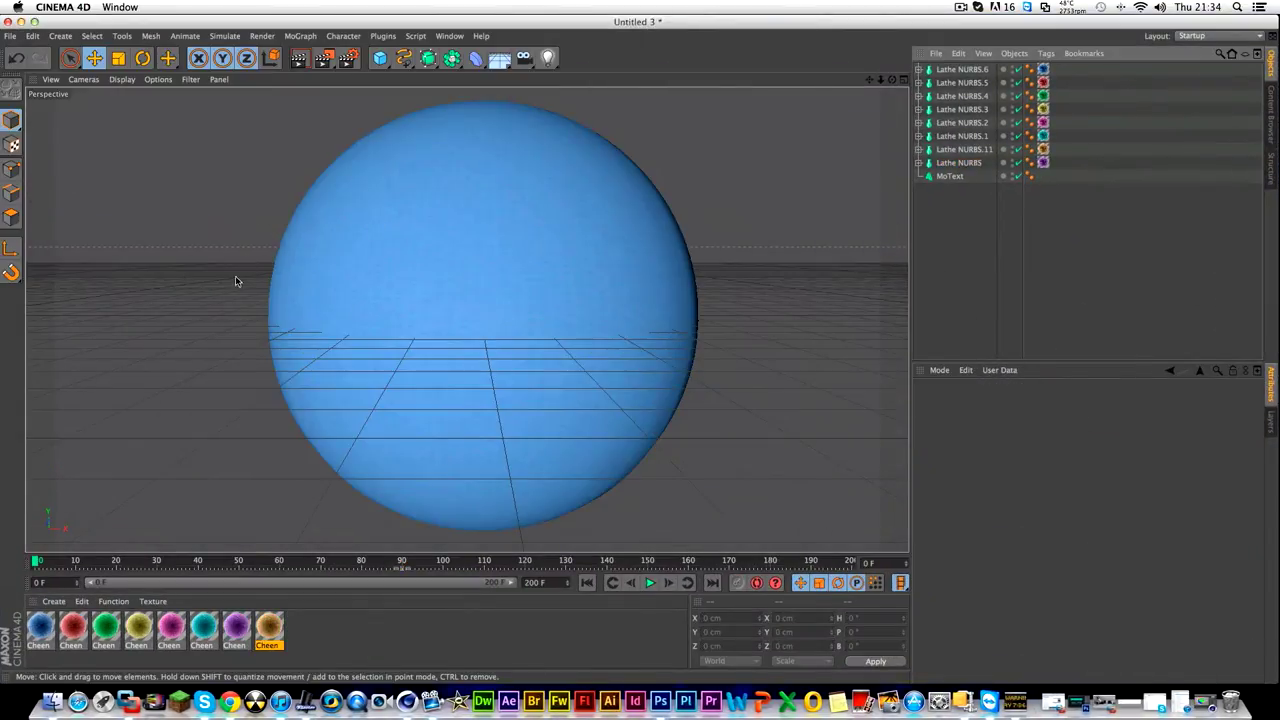
click(10, 36)
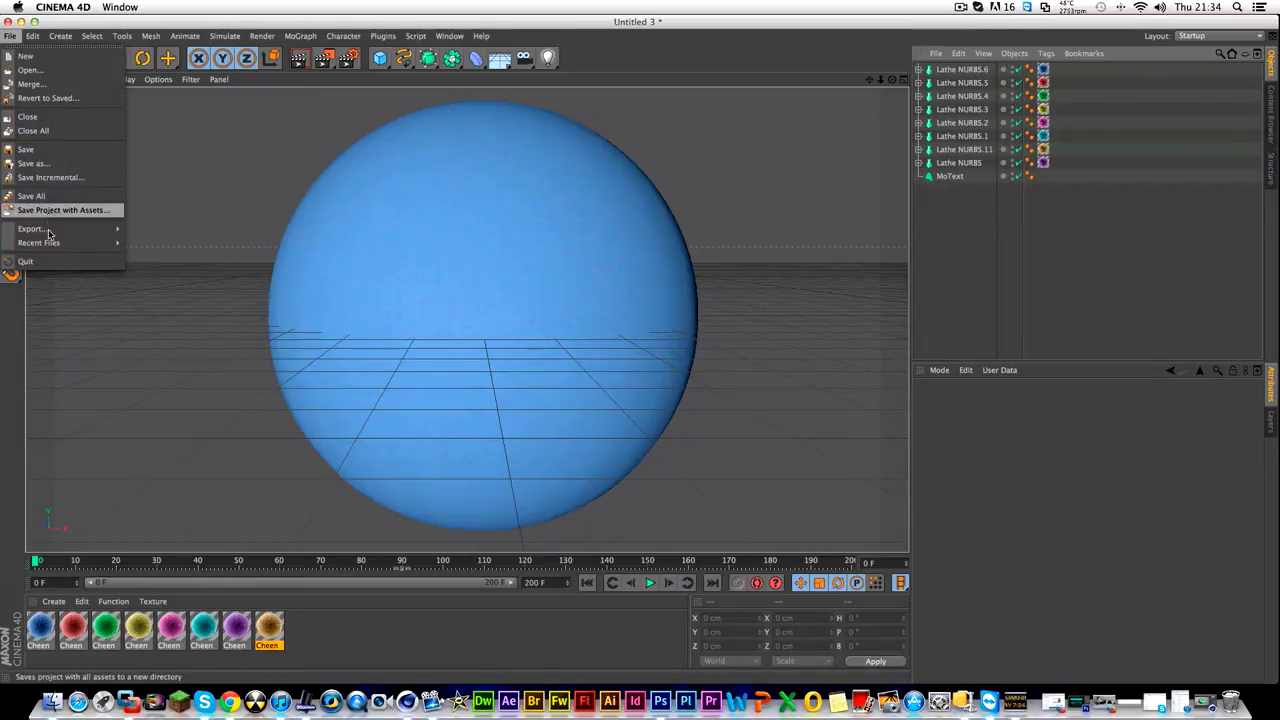
click(47, 261)
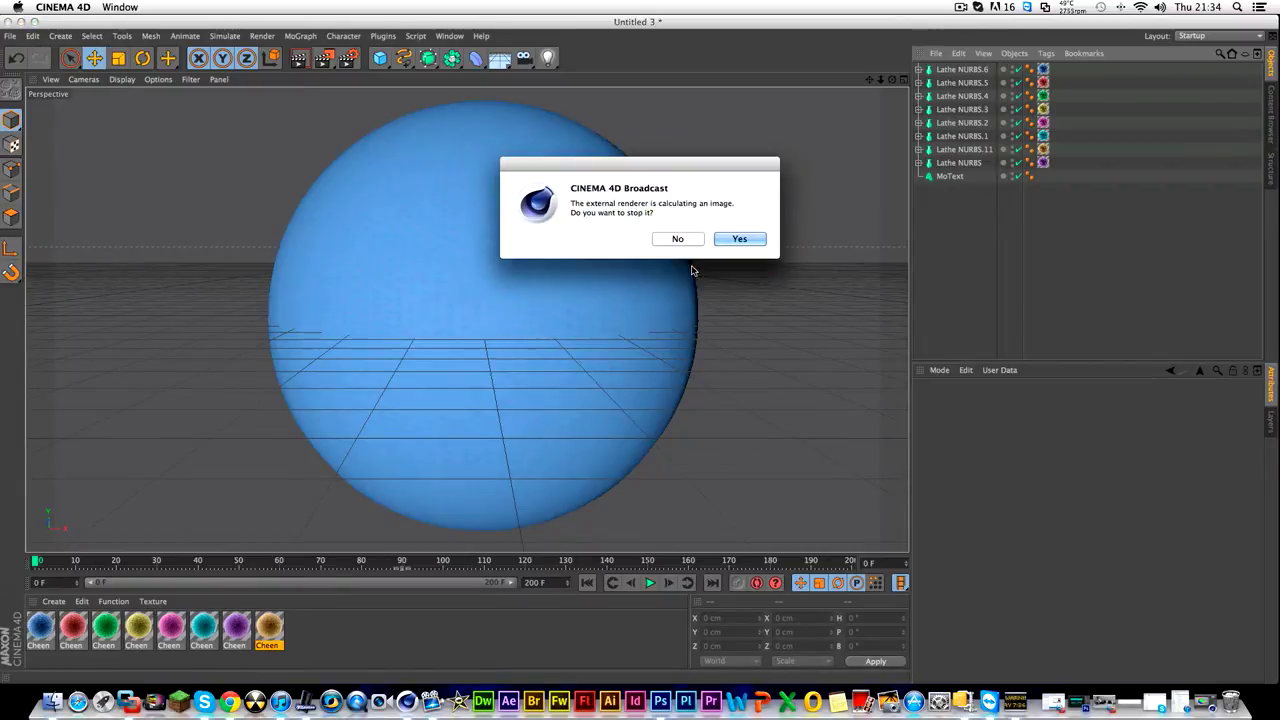
click(737, 241)
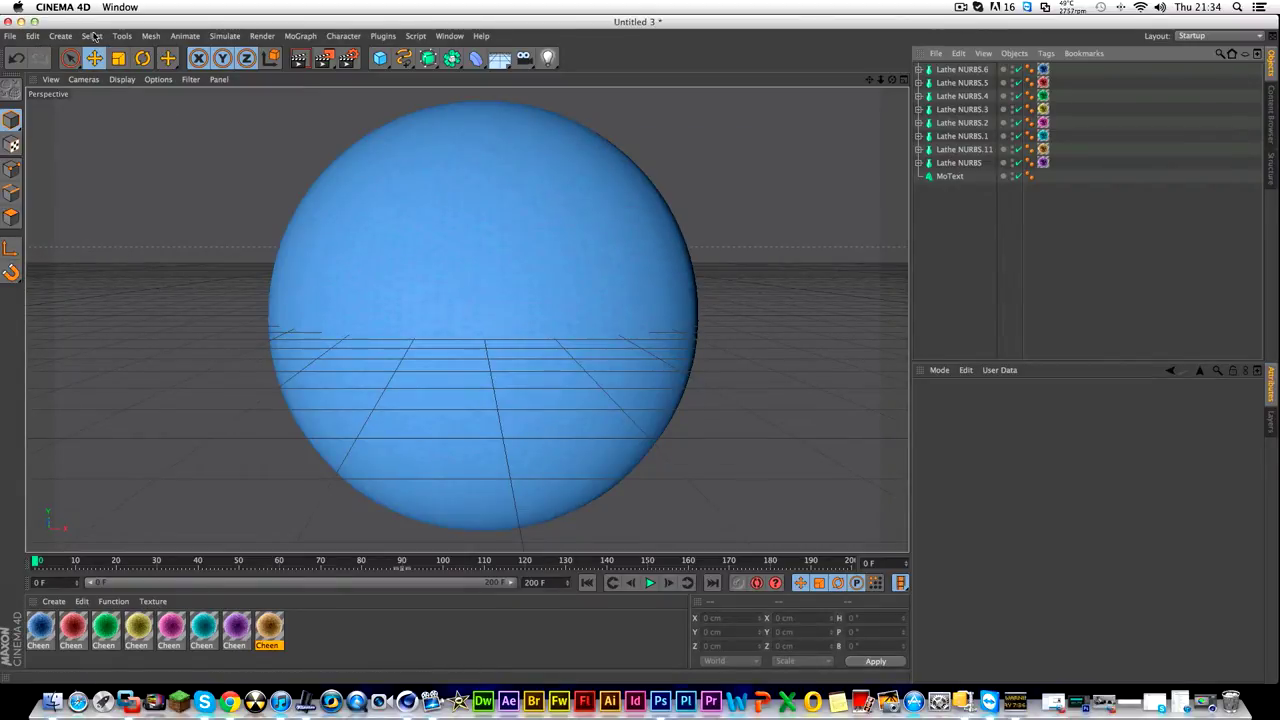
click(10, 36)
Create the empty Untitled 4 scene, level the view, and set render output to 1080 x 720.
click(22, 47)
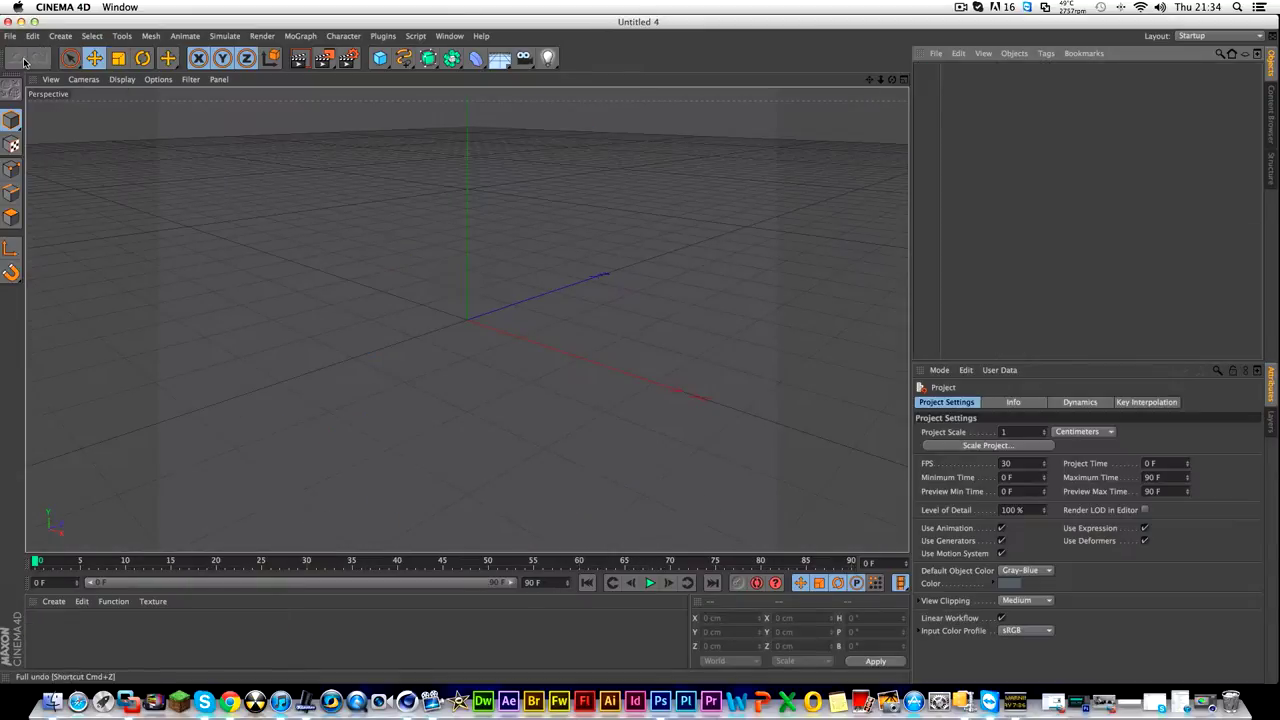
drag(889, 85, 466, 319)
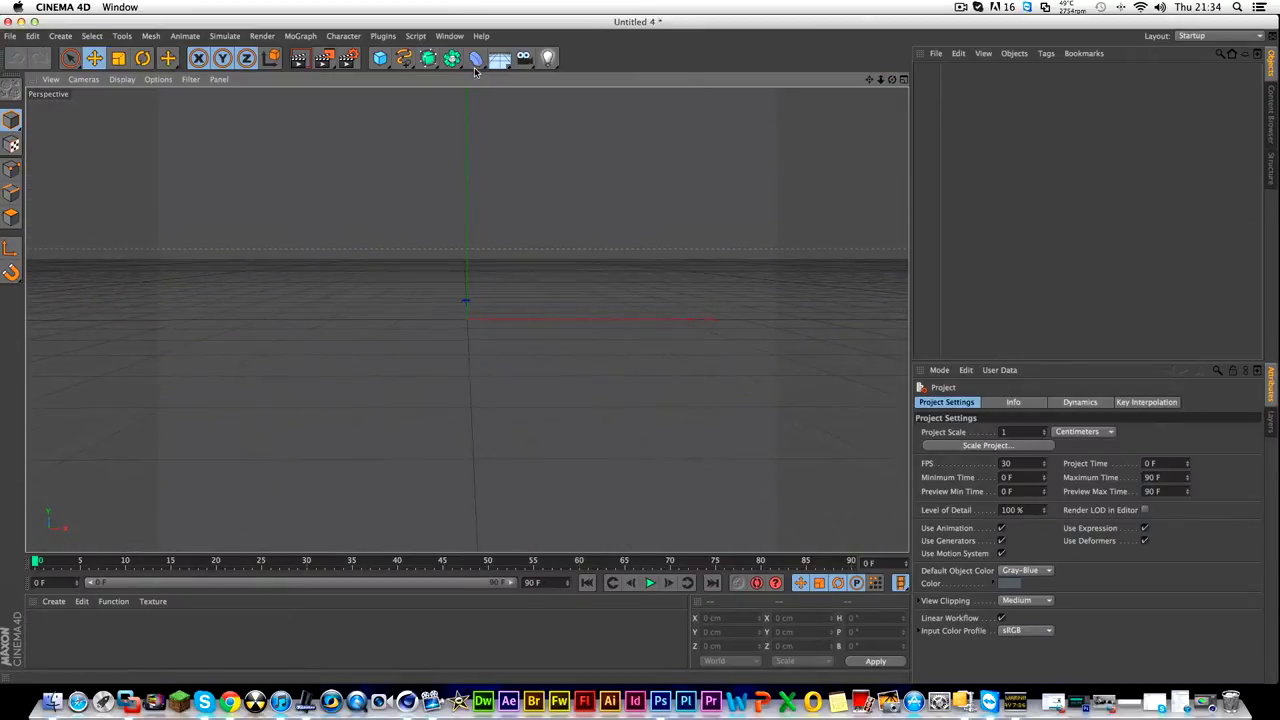
click(347, 57)
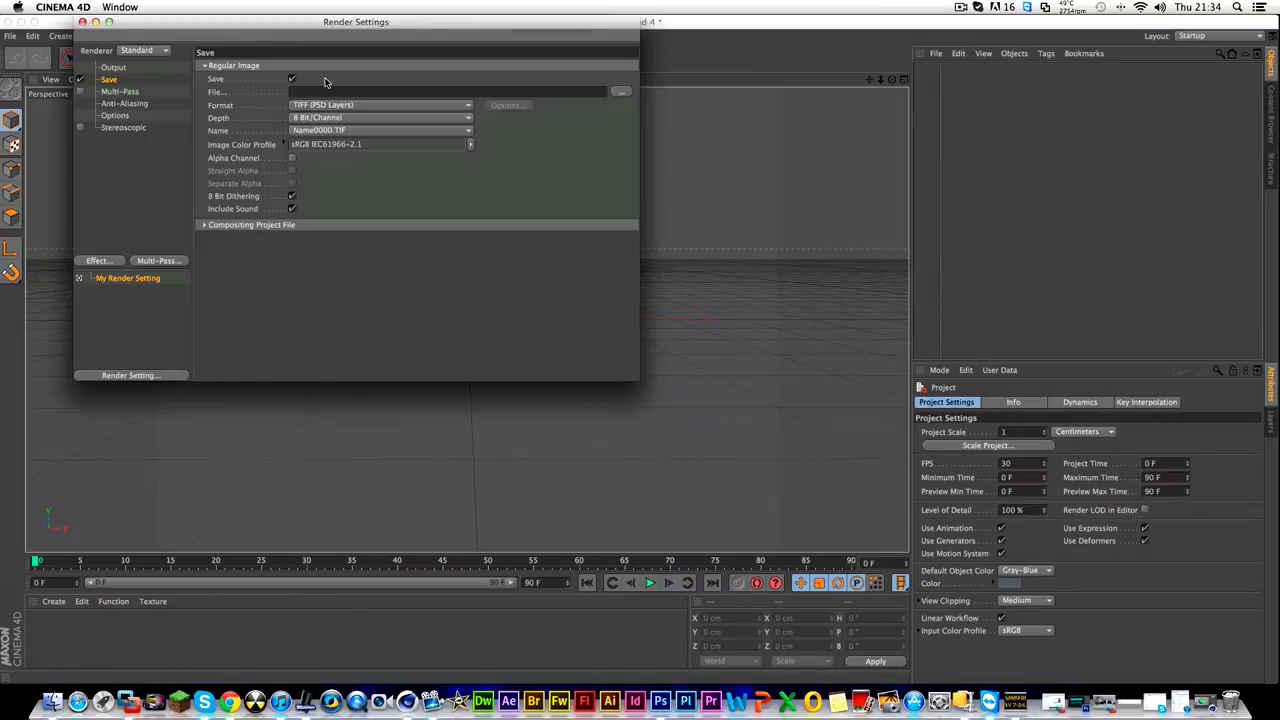
click(104, 69)
text(1080)
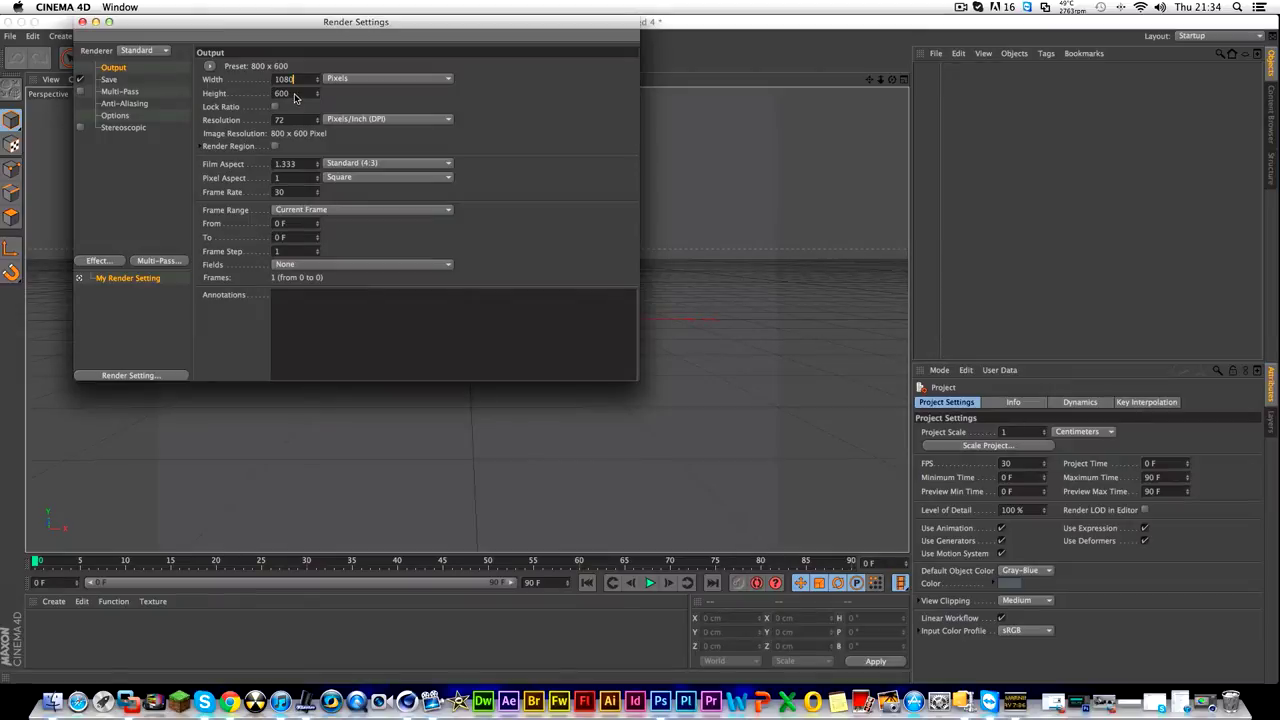
key(Tab)
text(720)
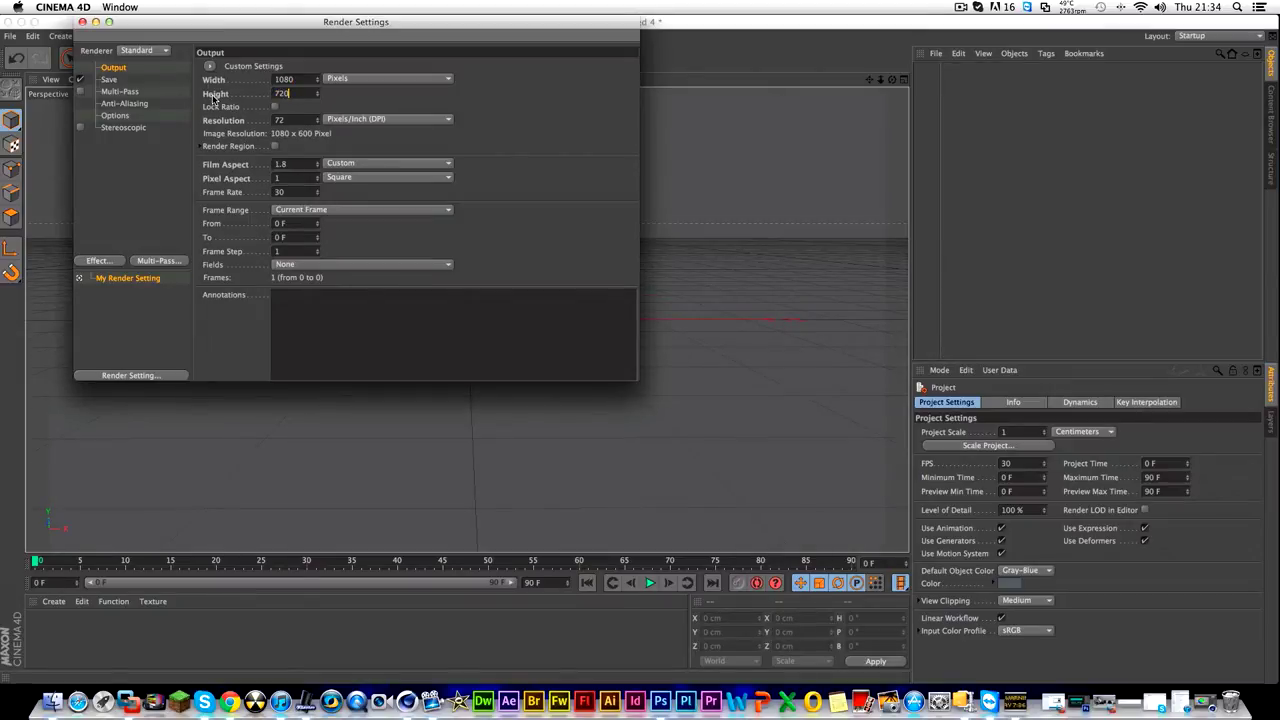
key(Return)
Save renders as a QuickTime Movie with MPEG-4 Video compression, file name tutorial.
click(108, 81)
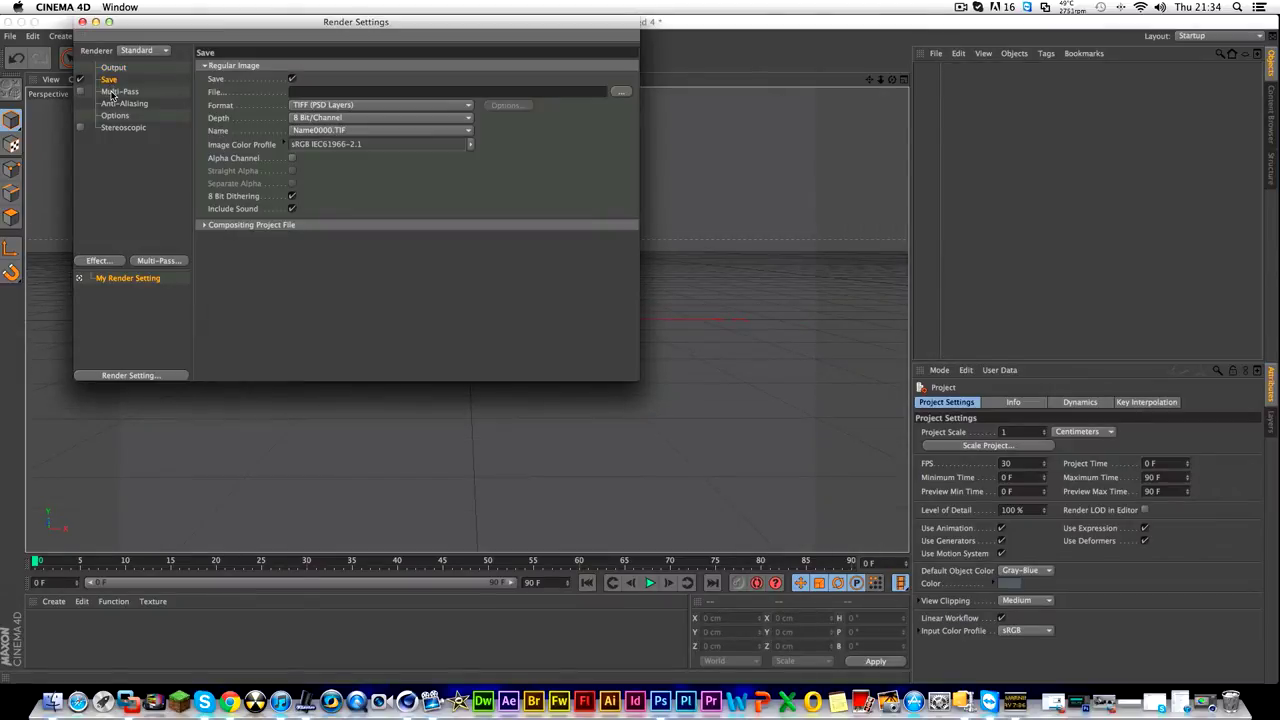
click(430, 105)
click(380, 463)
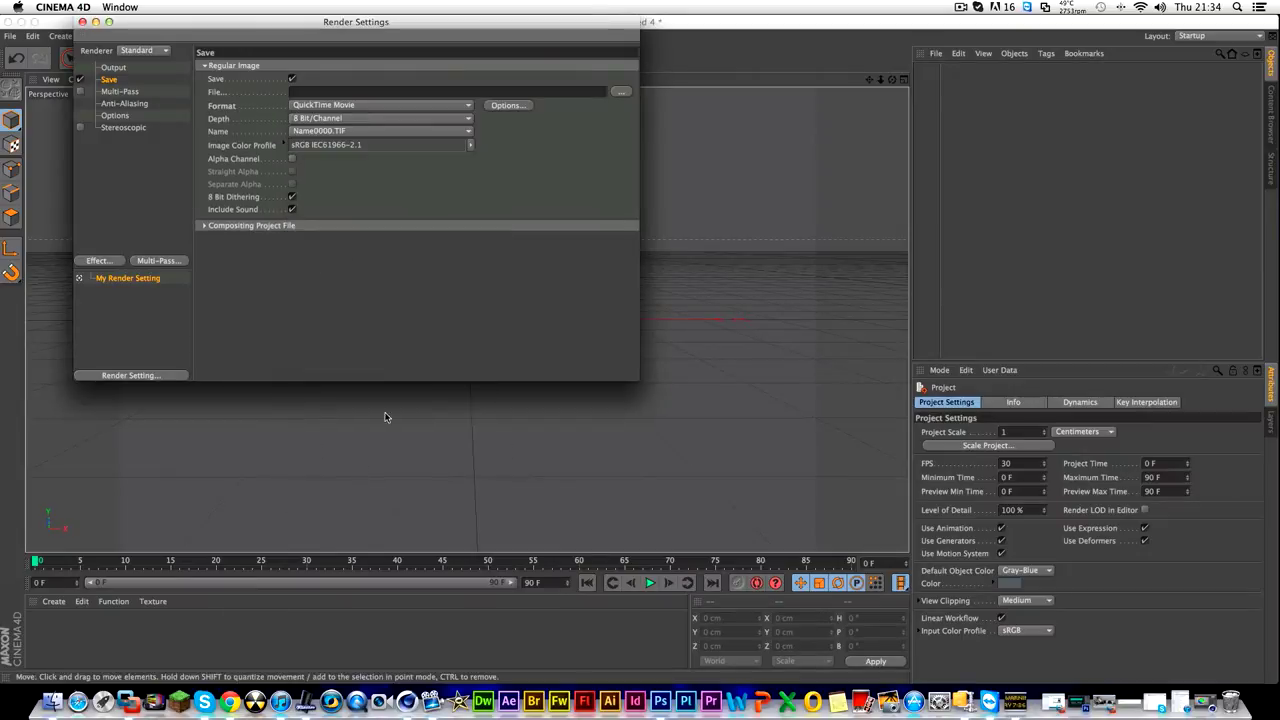
click(518, 104)
click(620, 131)
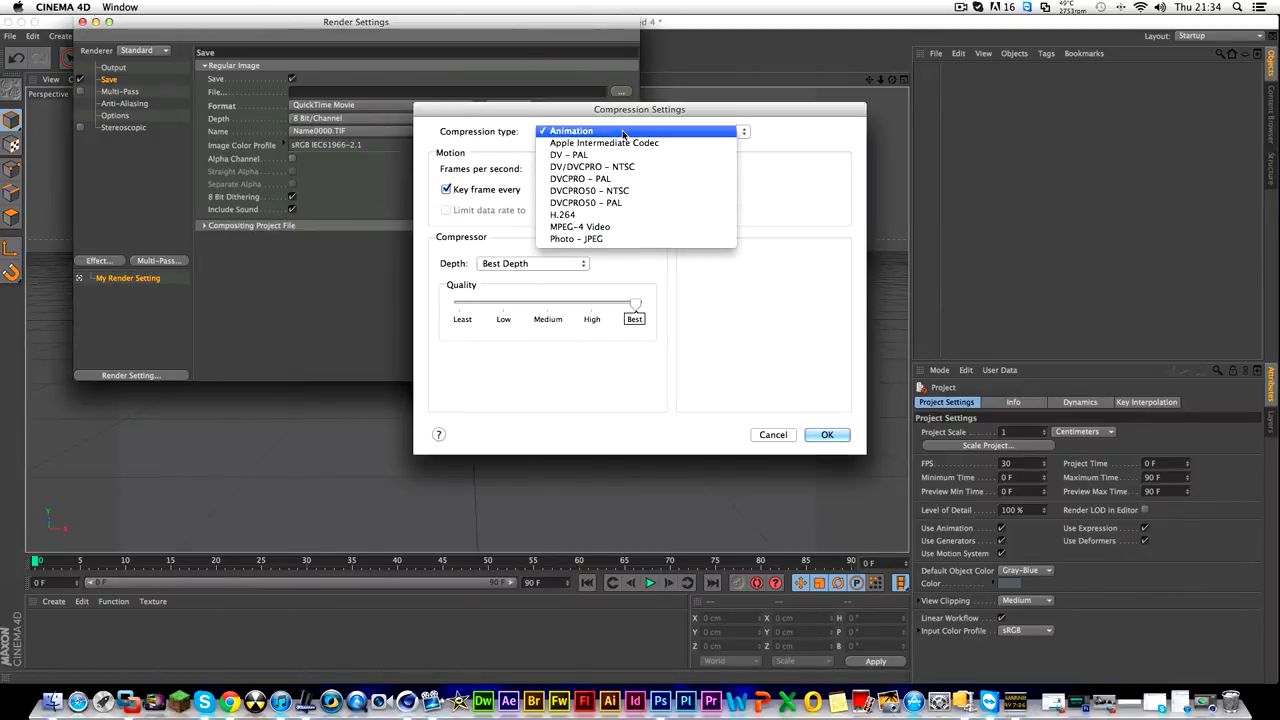
click(590, 214)
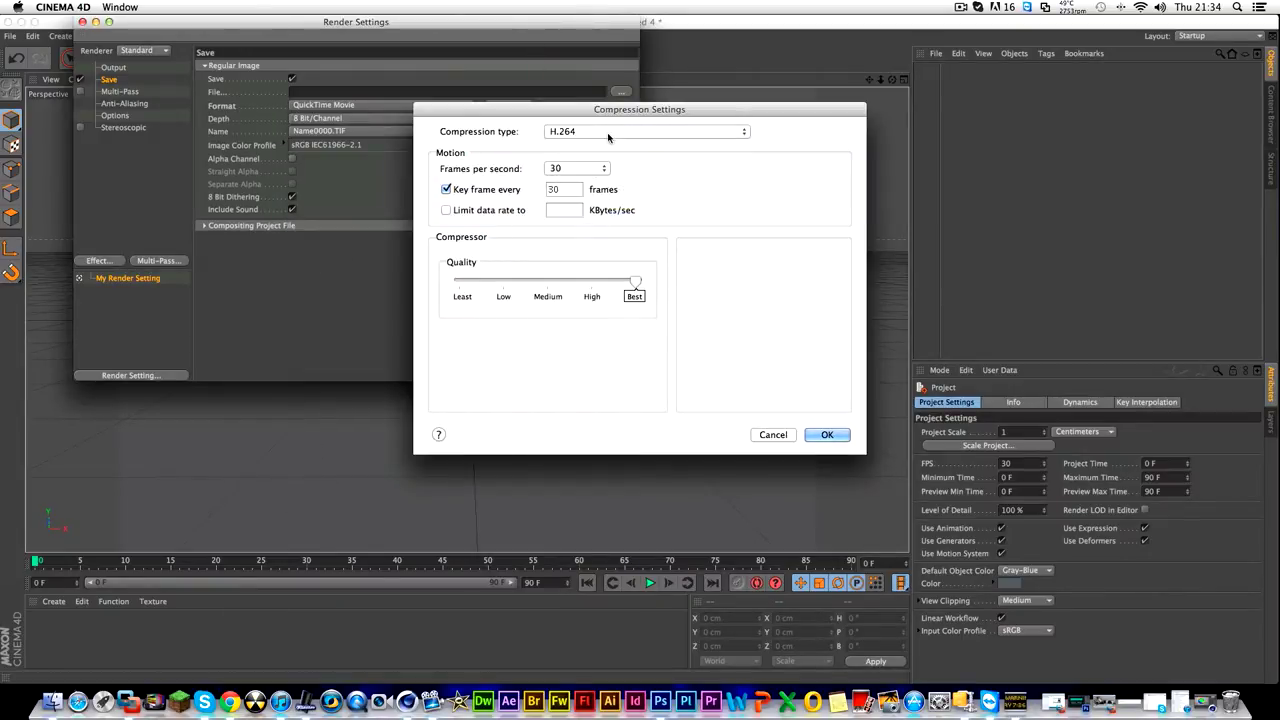
click(608, 133)
click(610, 141)
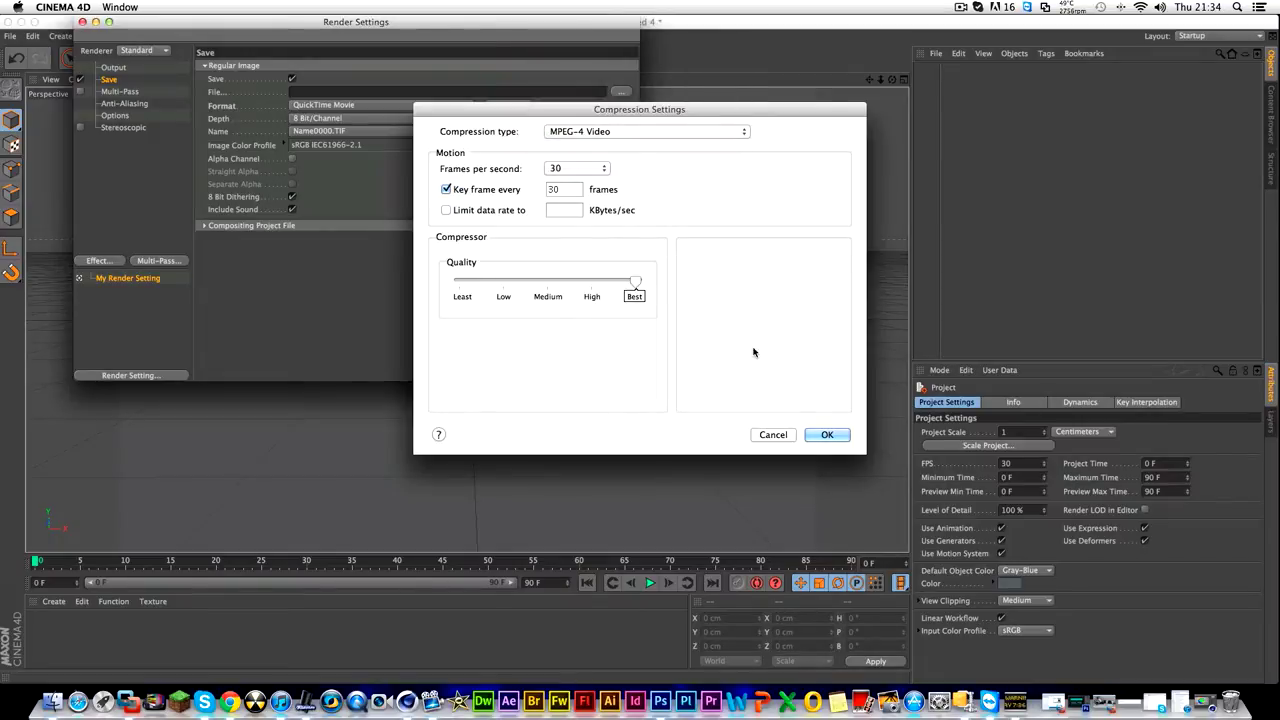
click(826, 434)
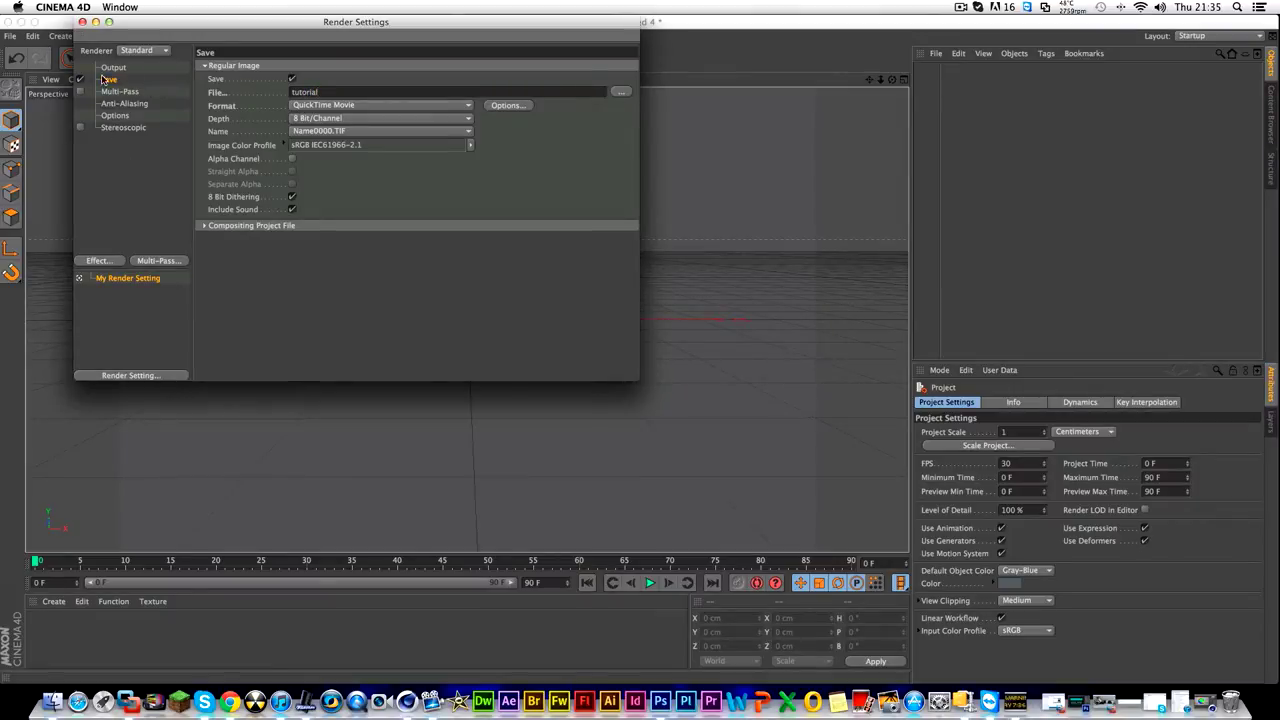
click(82, 21)
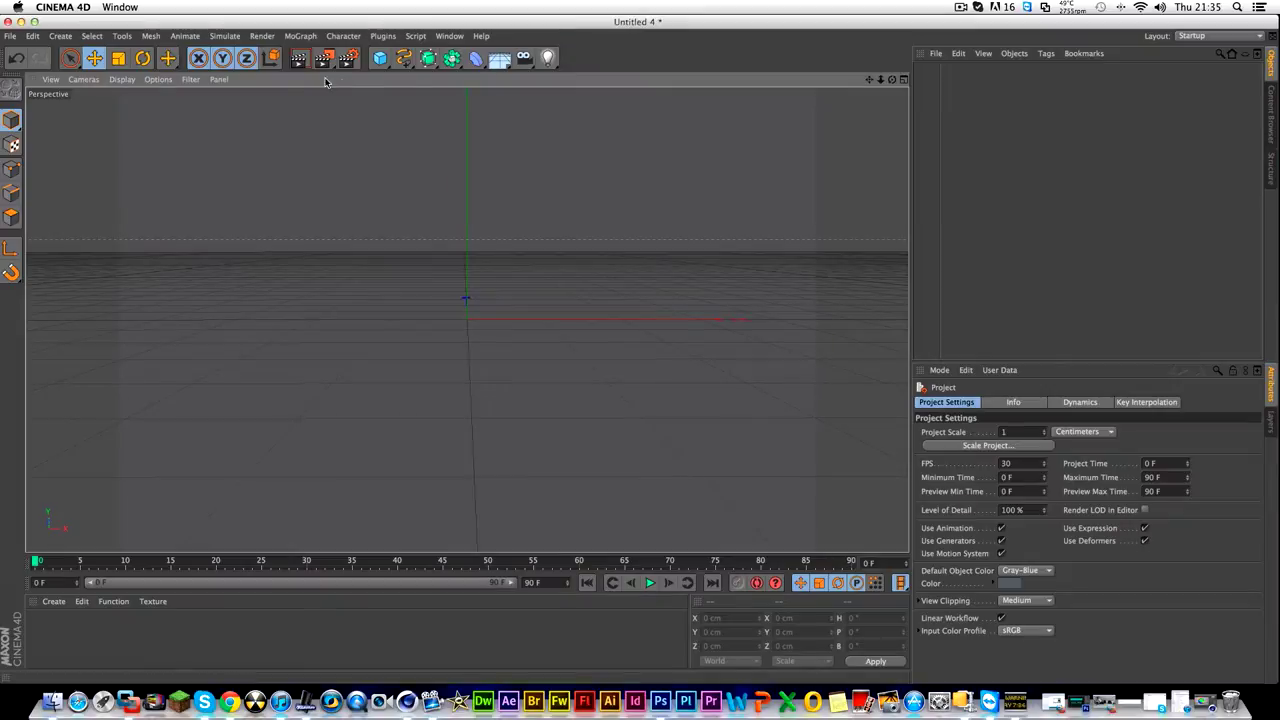
Add a Circle spline and a Rectangle spline to the scene.
click(404, 58)
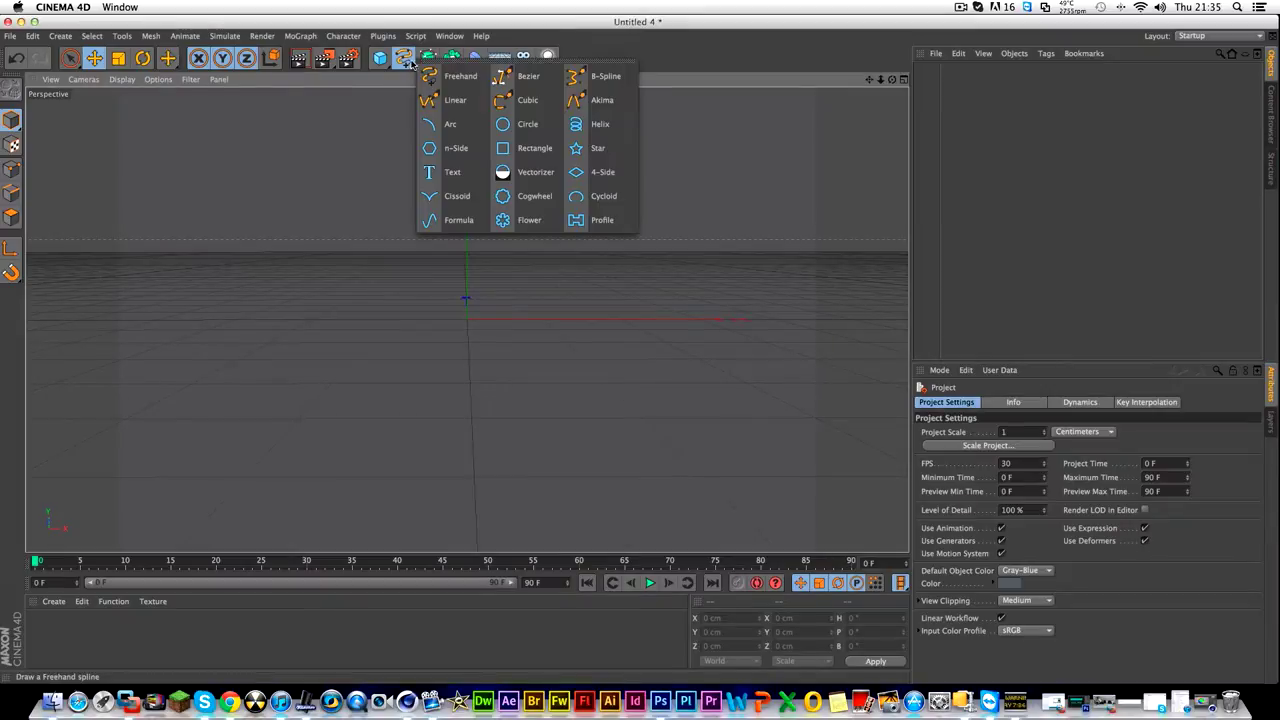
click(520, 125)
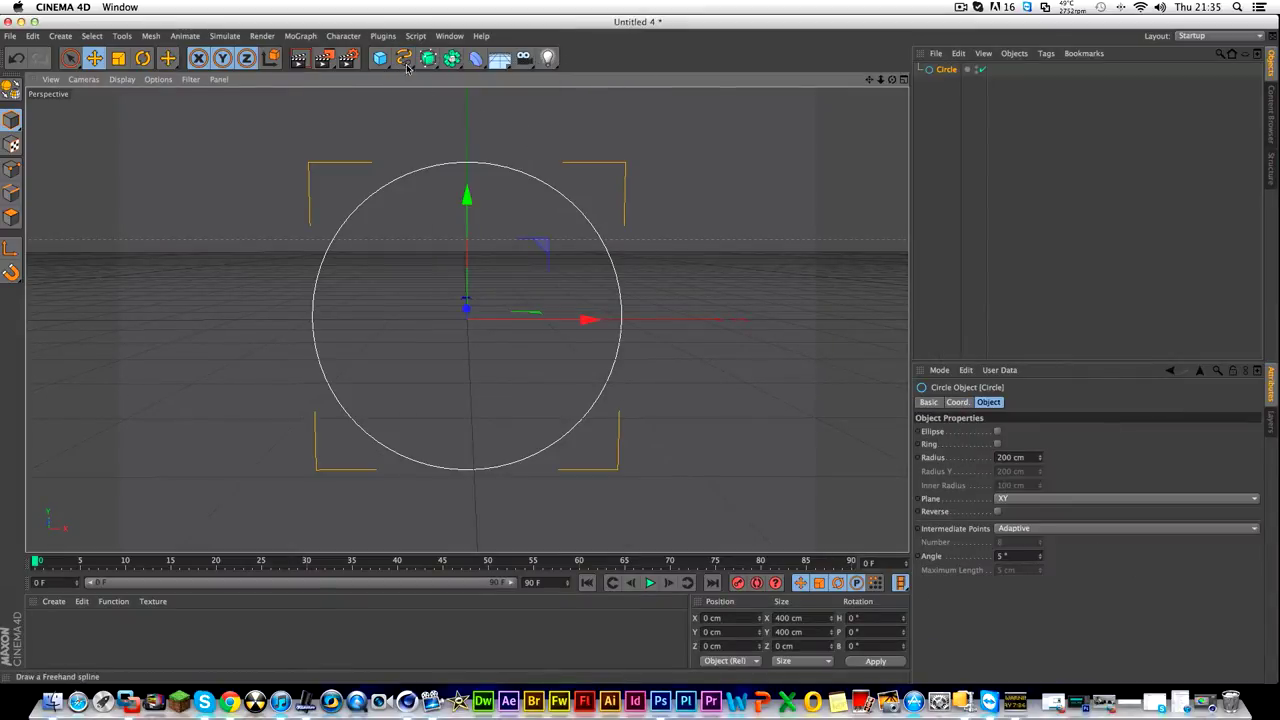
click(406, 60)
click(523, 148)
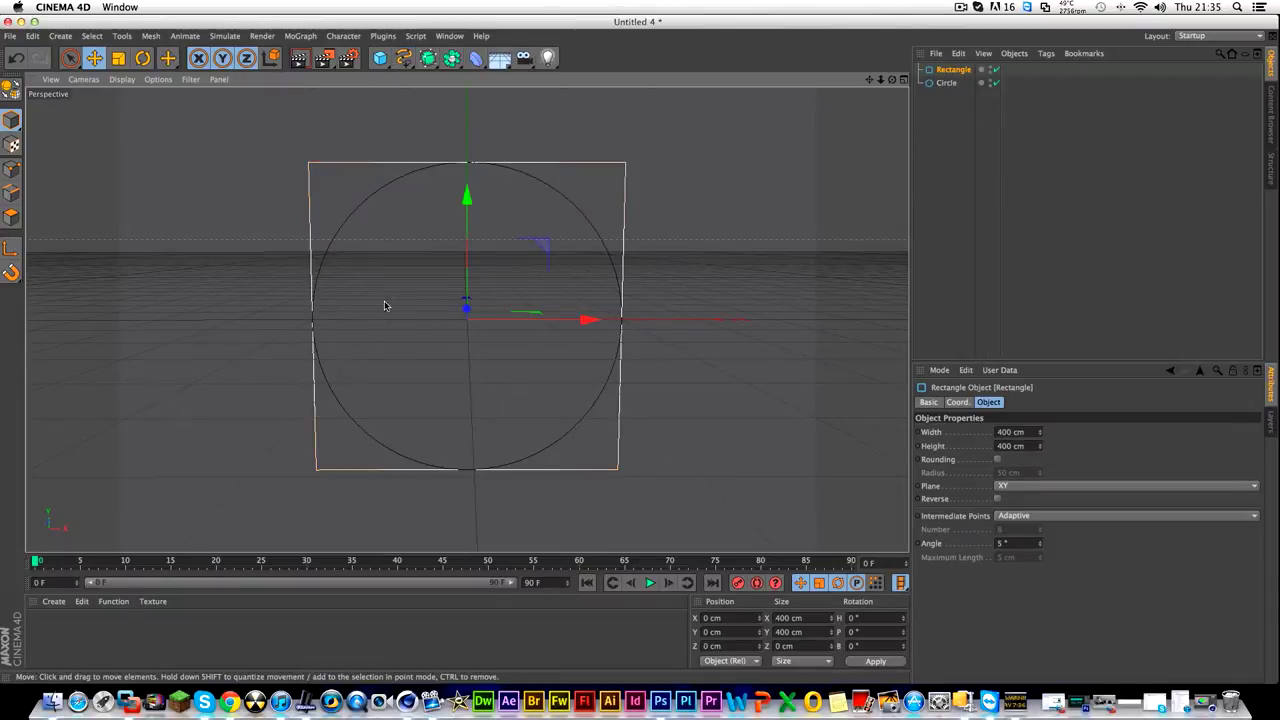
Scale the Rectangle to about 119% and add a Spline Mask object.
click(124, 63)
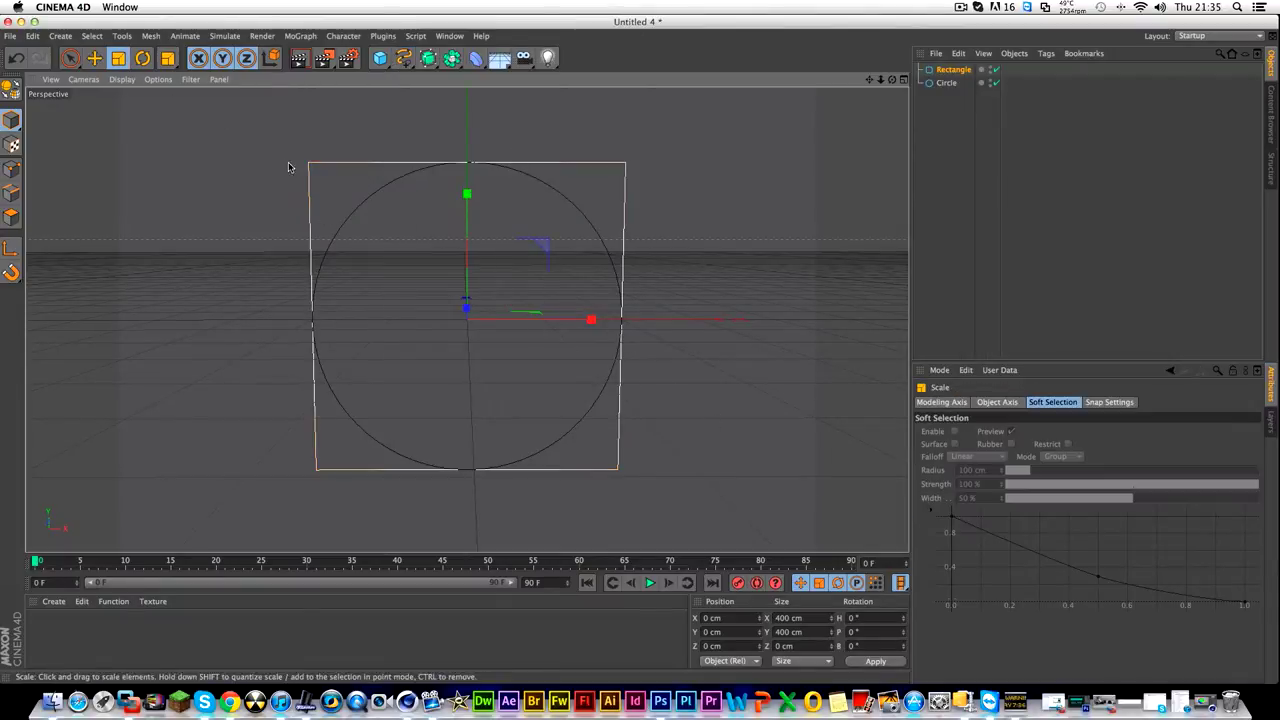
drag(531, 243, 568, 246)
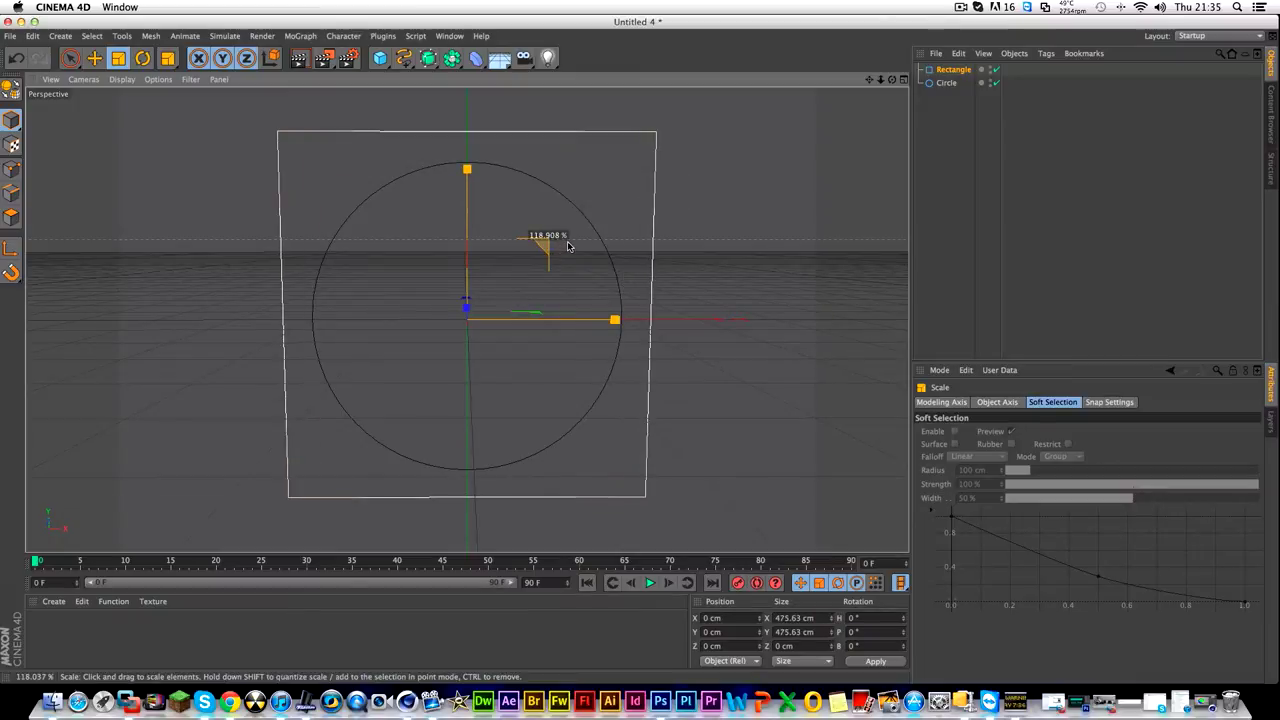
click(406, 206)
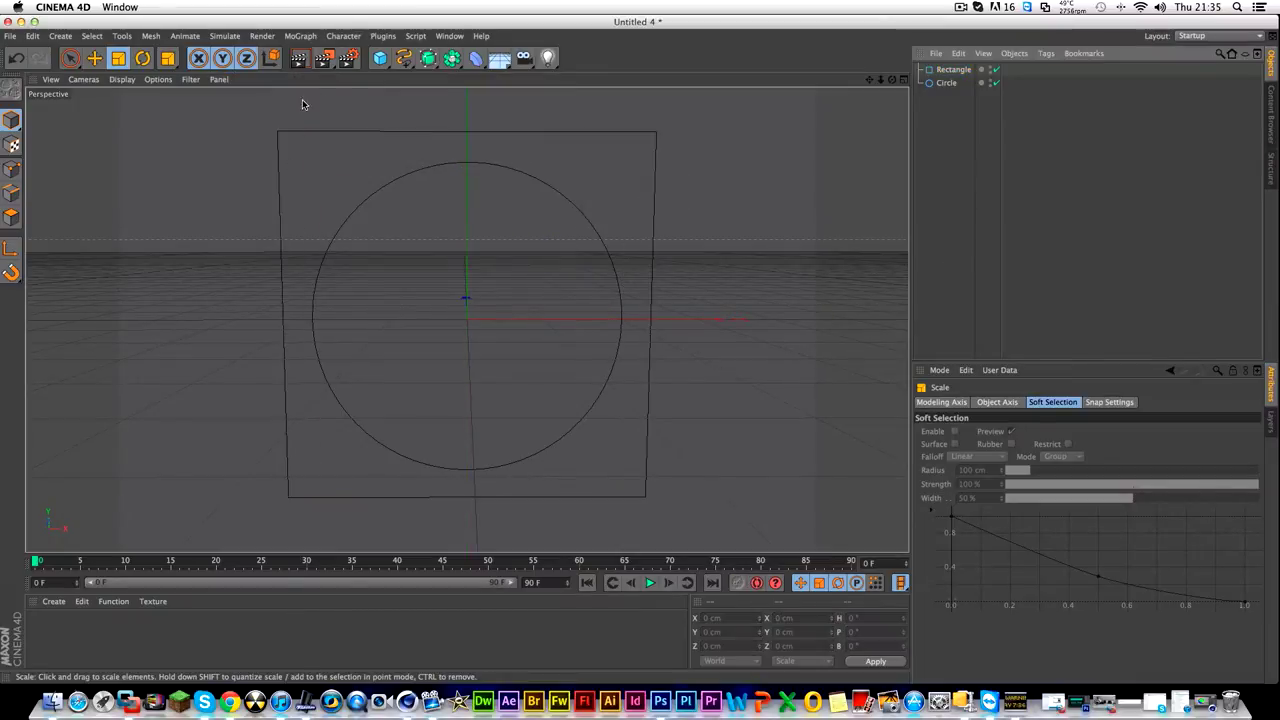
drag(452, 58, 510, 91)
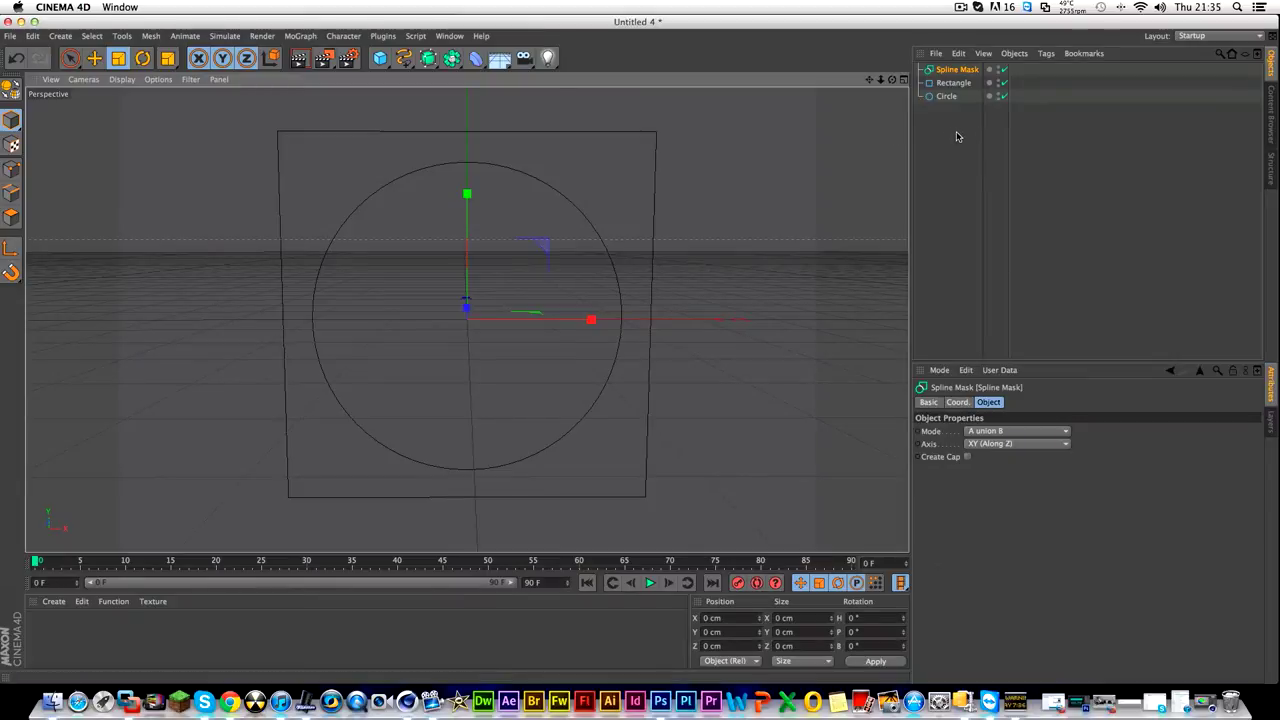
drag(970, 142, 935, 75)
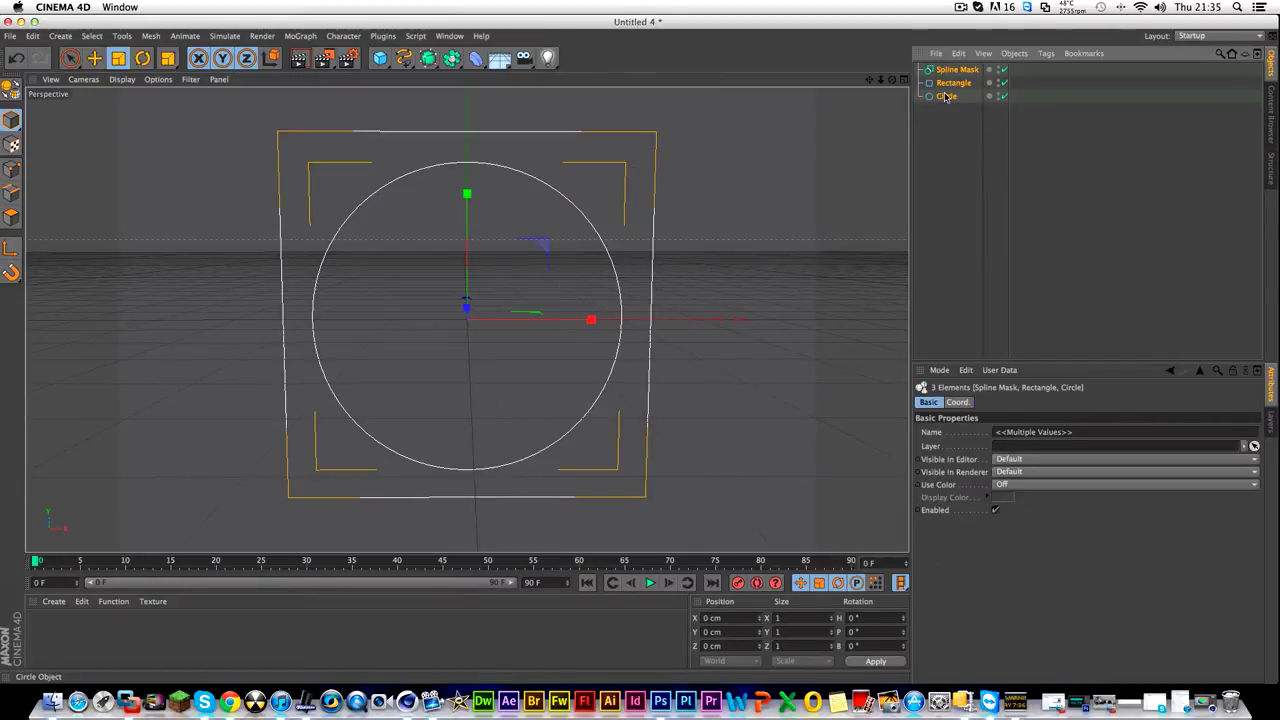
Nest the Rectangle and Circle under the Spline Mask and set its mode to A intersect B.
click(962, 138)
drag(967, 127, 956, 72)
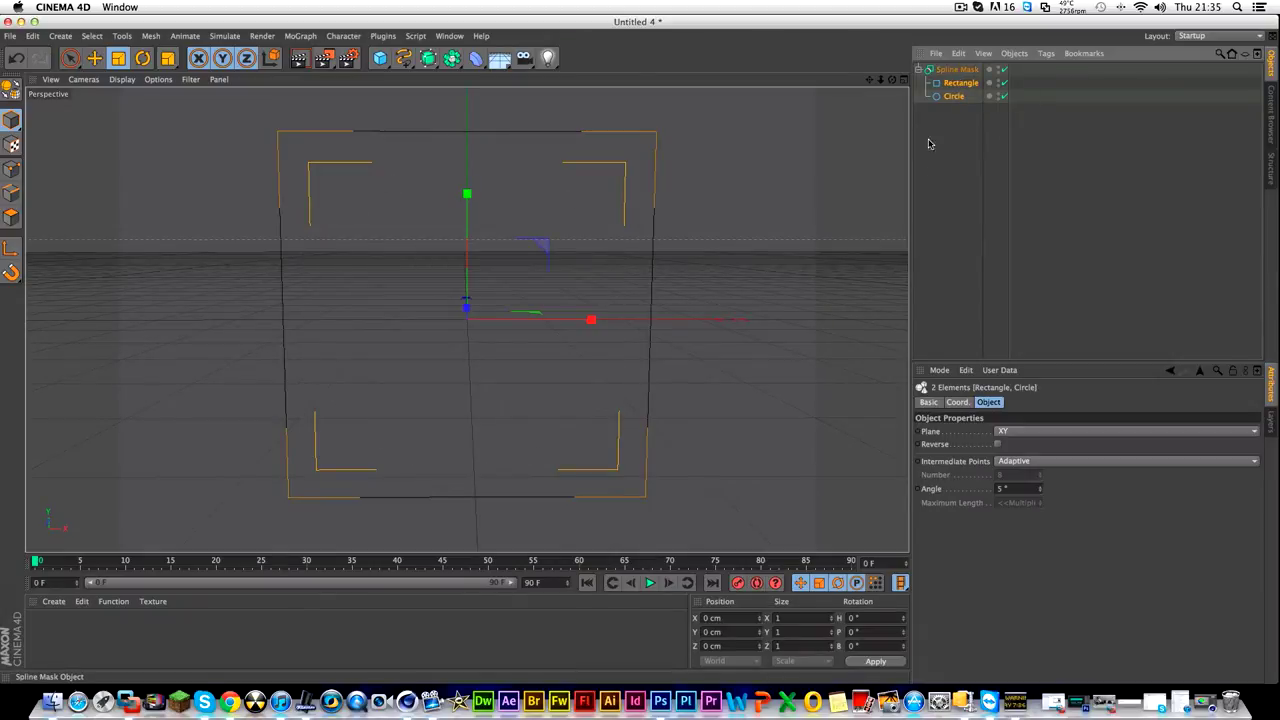
click(956, 69)
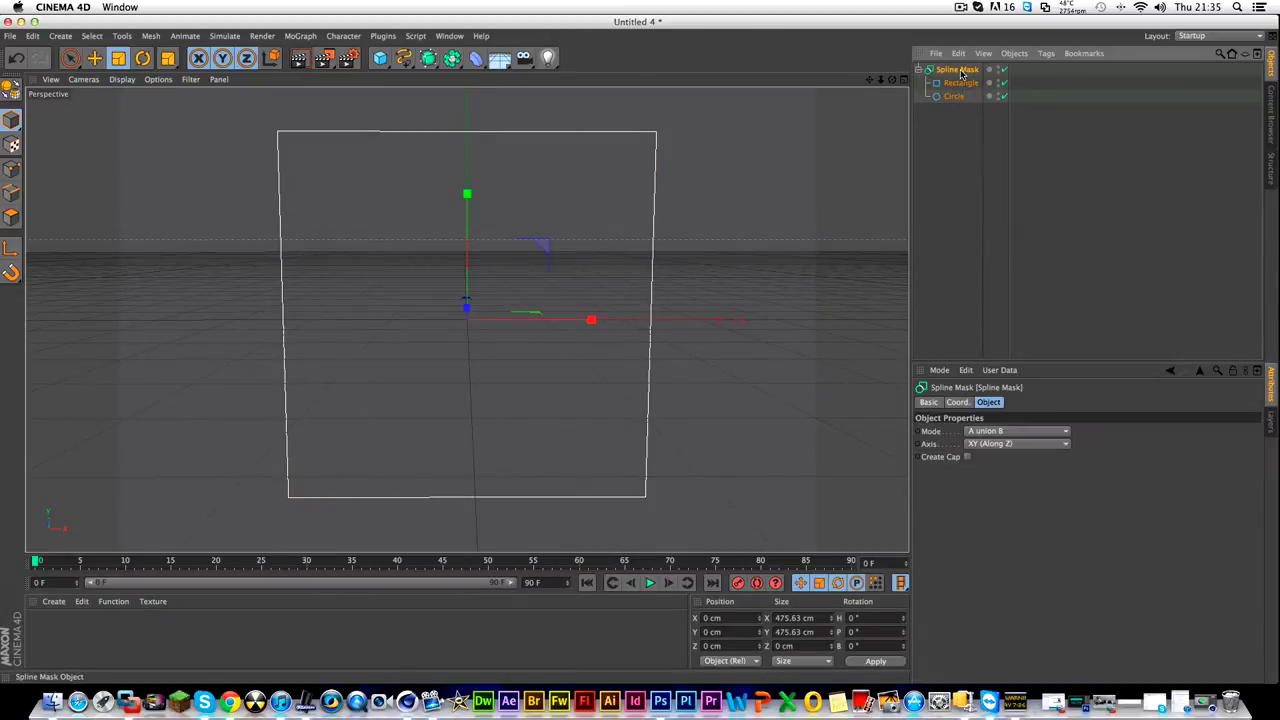
click(1014, 432)
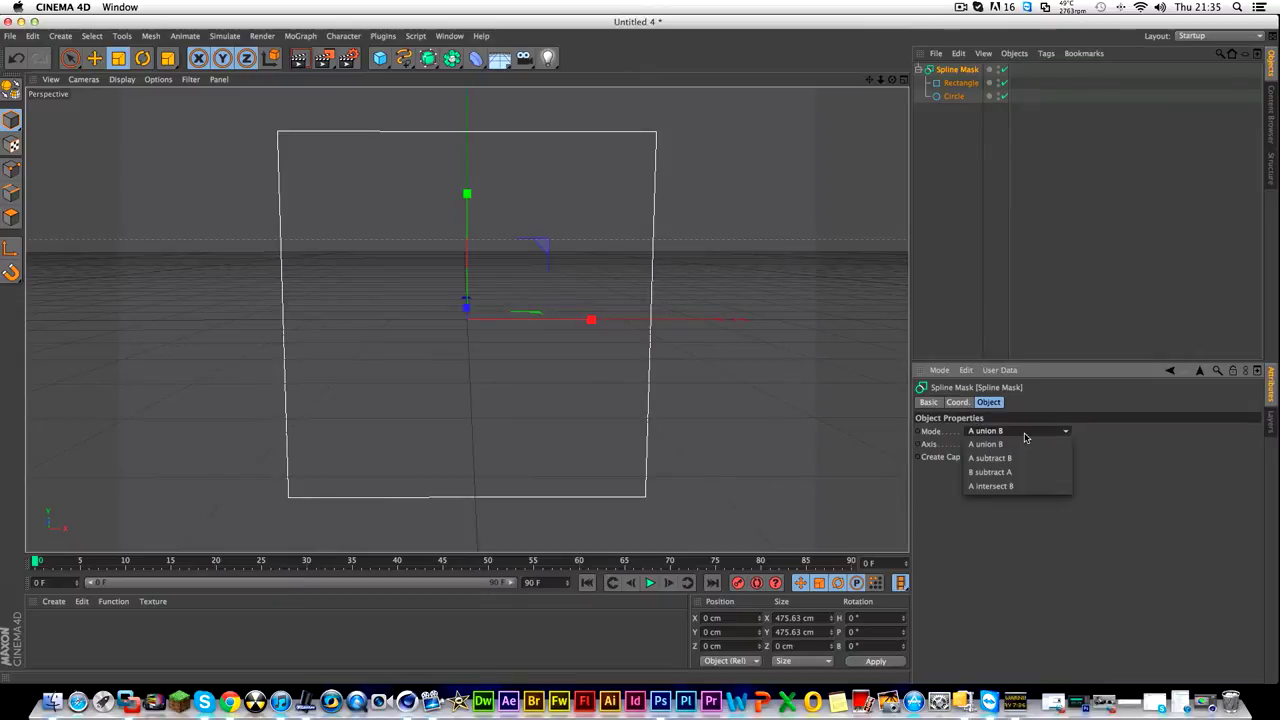
click(1007, 486)
Move the Rectangle down on Y relative to the Circle.
click(960, 338)
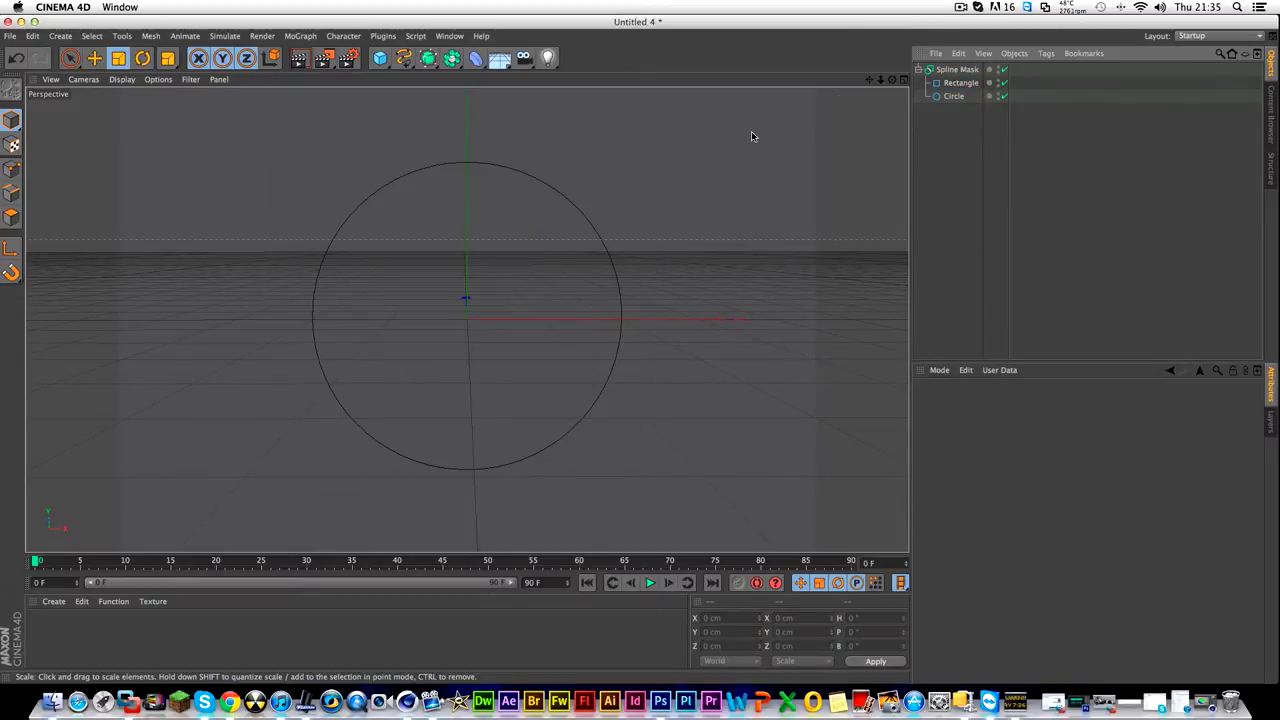
click(945, 84)
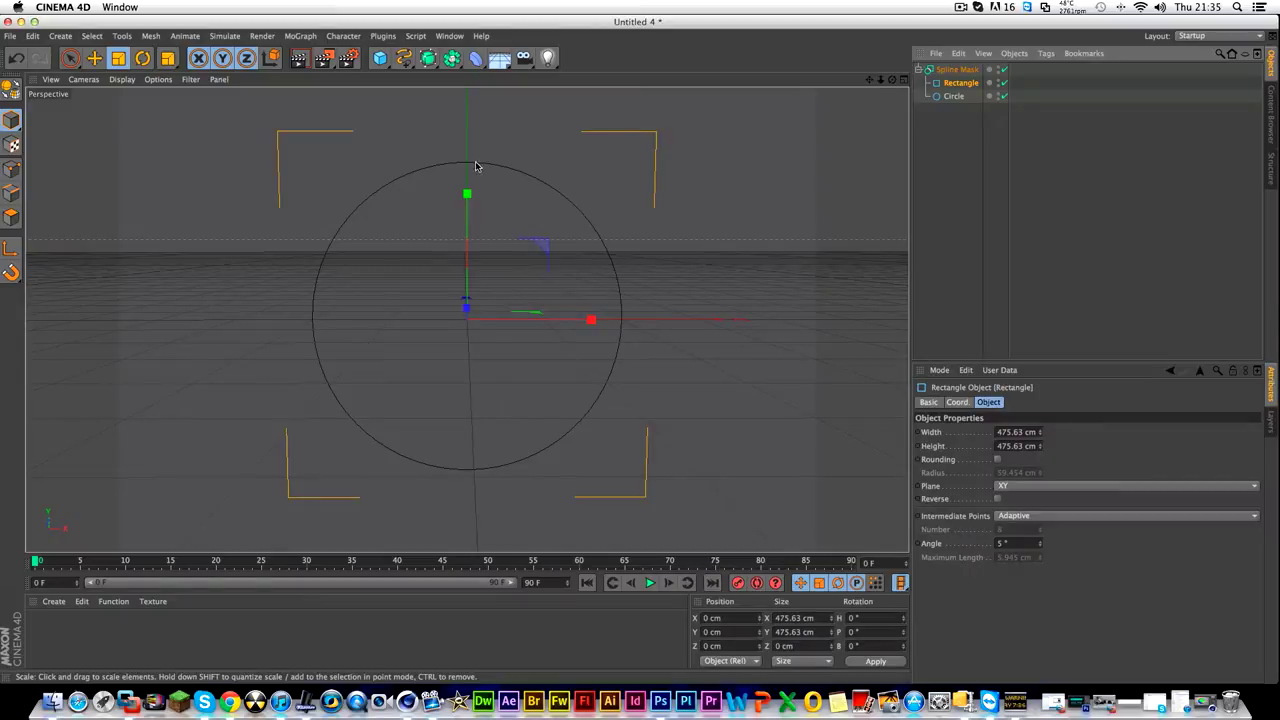
click(100, 60)
mouse_move(466, 195)
mouse_down()
mouse_move(503, 422)
mouse_move(483, 204)
mouse_up()
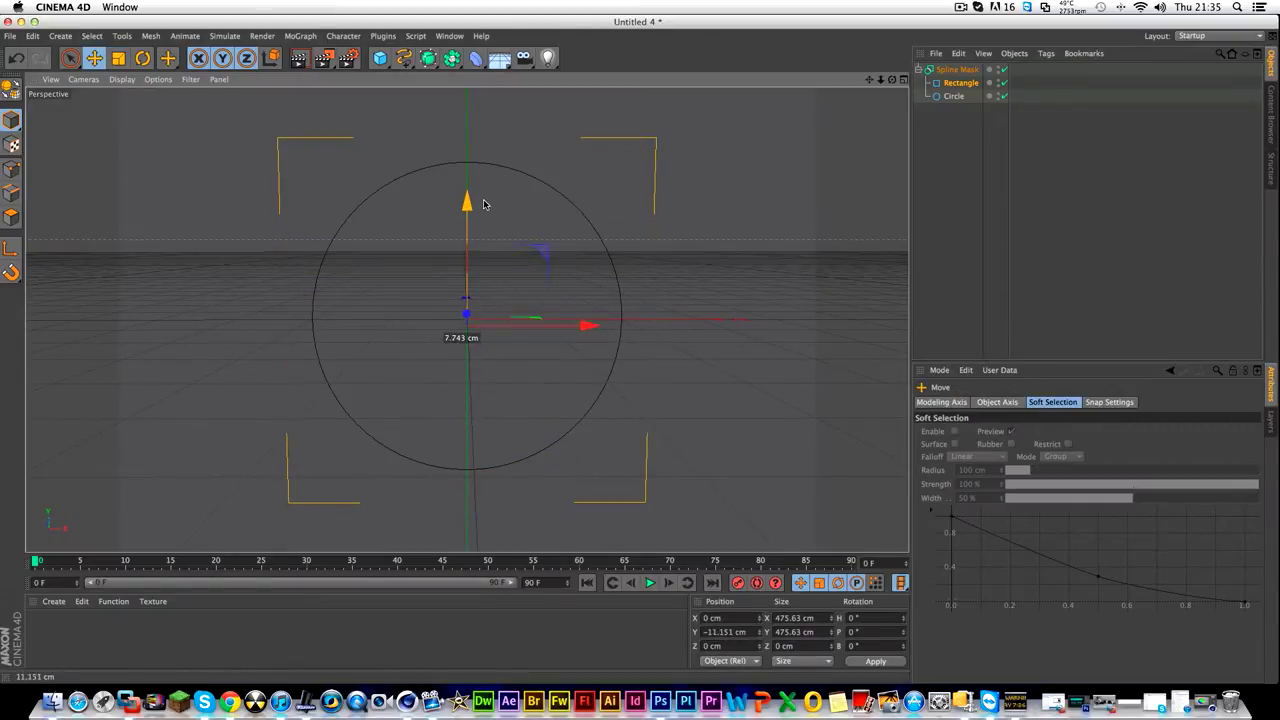
Add a Lathe NURBS generator to the scene.
click(971, 194)
click(380, 58)
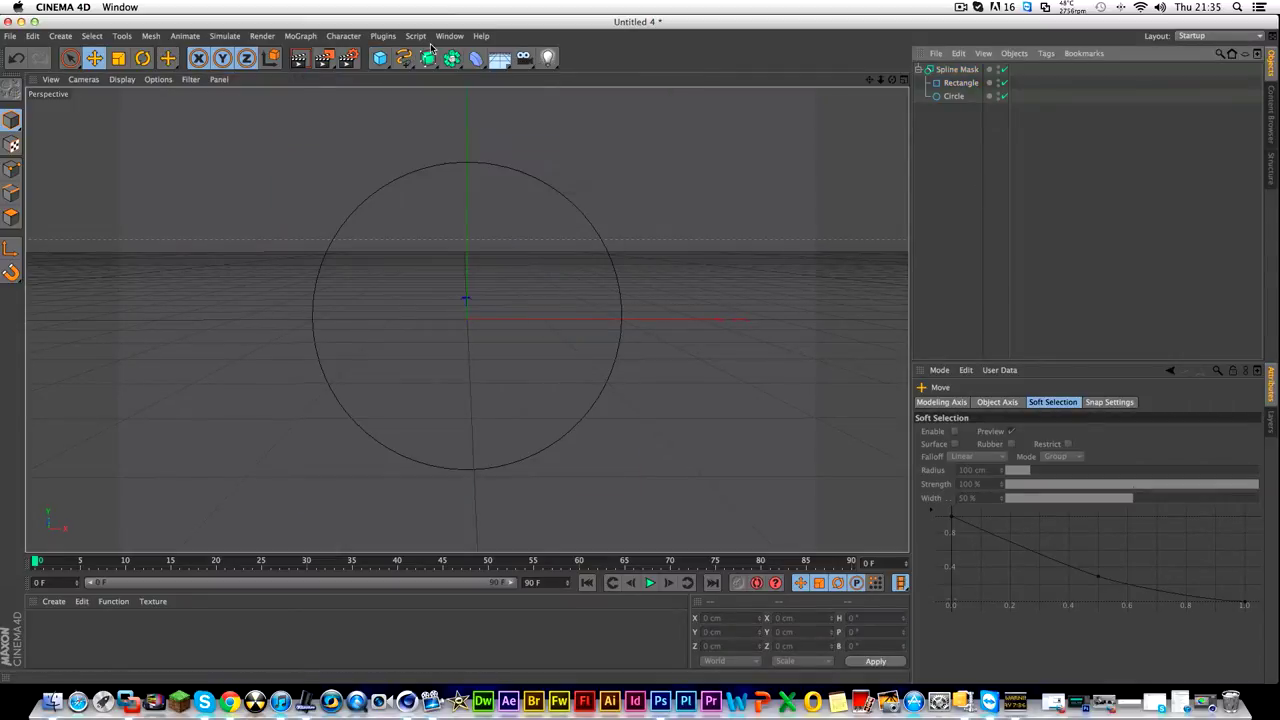
click(428, 58)
click(470, 100)
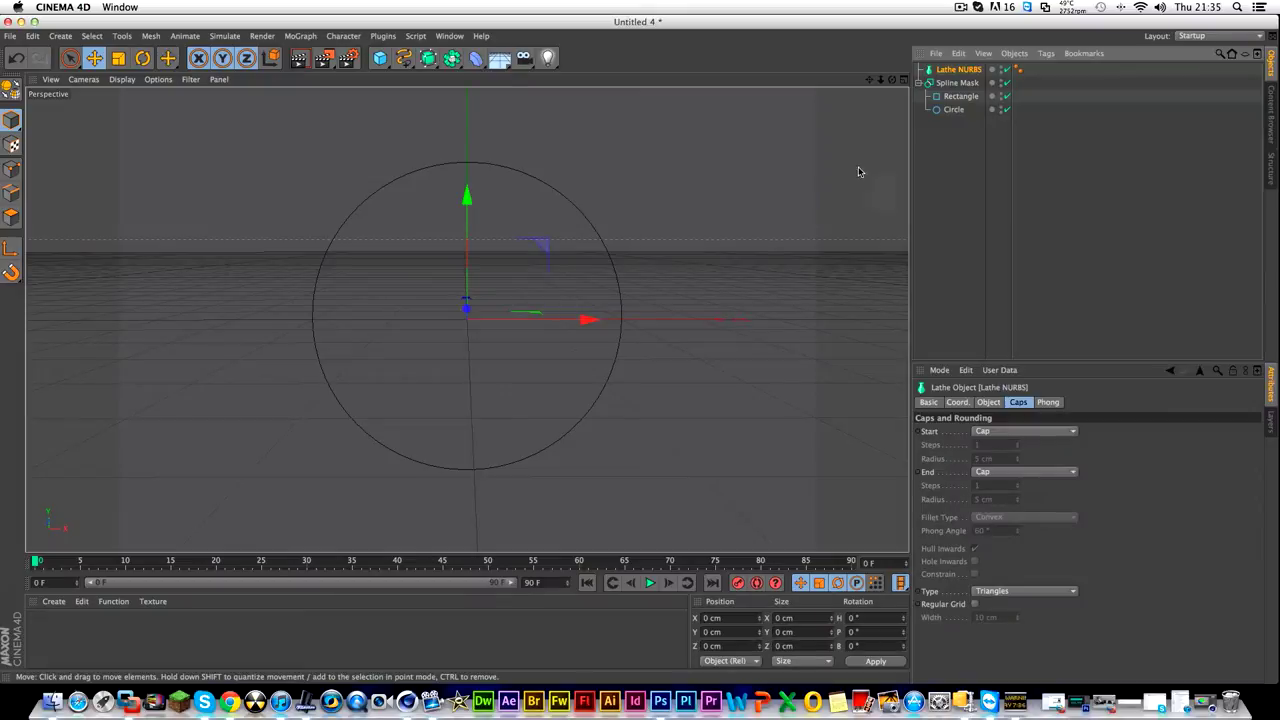
Place the Spline Mask under Lathe NURBS and move the mask Rectangle to Y −18.922 cm.
drag(966, 150, 950, 73)
click(953, 151)
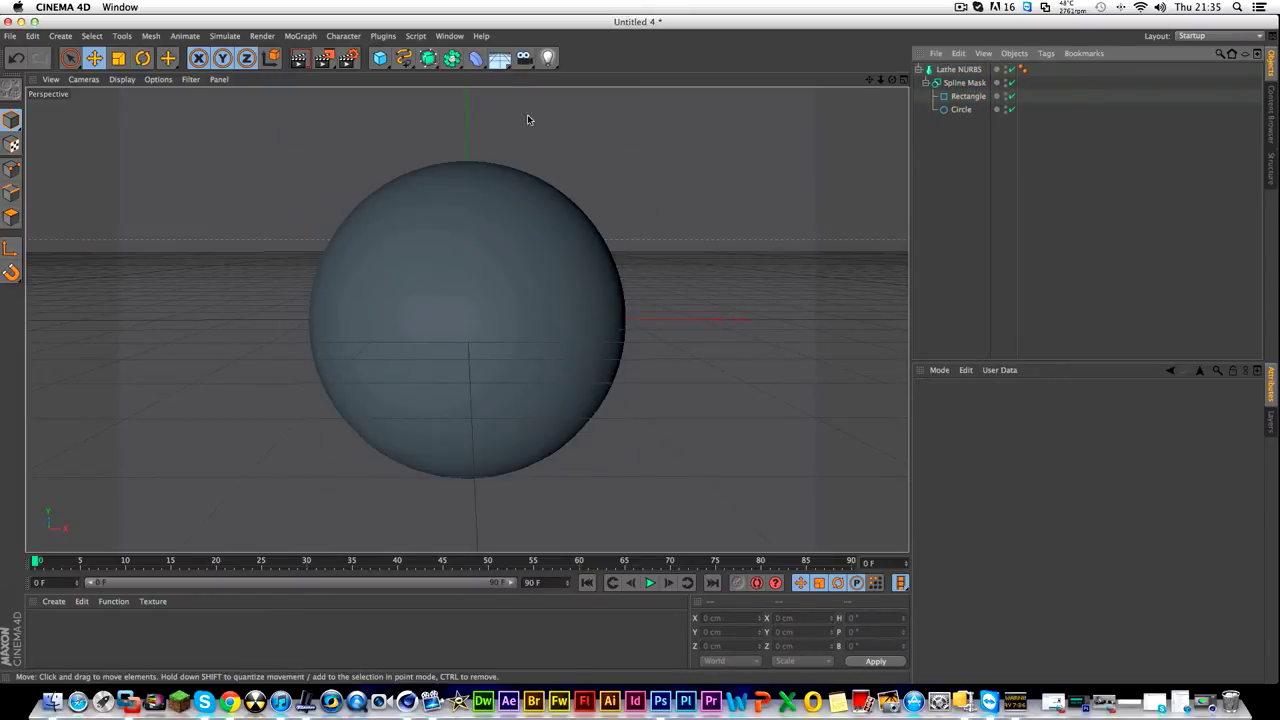
click(966, 96)
mouse_move(466, 195)
mouse_down()
mouse_move(483, 399)
mouse_move(471, 334)
mouse_move(471, 234)
mouse_move(508, 453)
mouse_move(486, 206)
mouse_move(490, 218)
mouse_up()
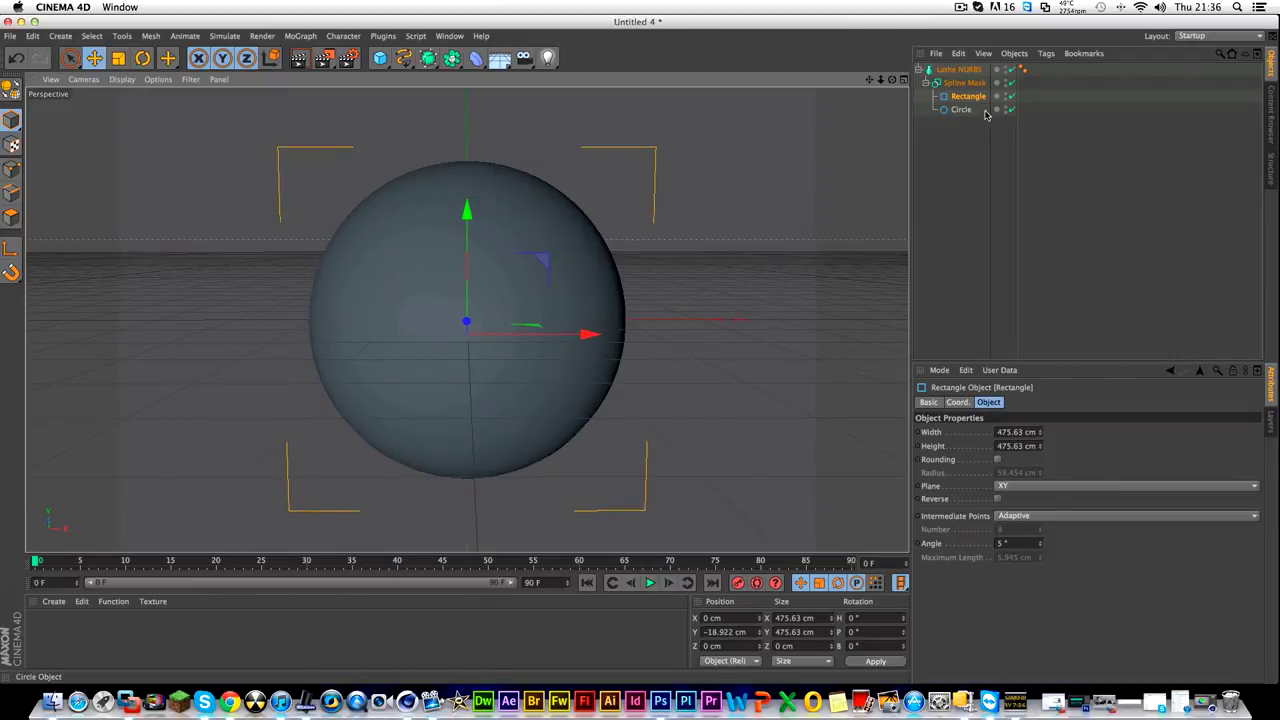
Disable the Lathe NURBS so only the circle outline shows.
click(1010, 69)
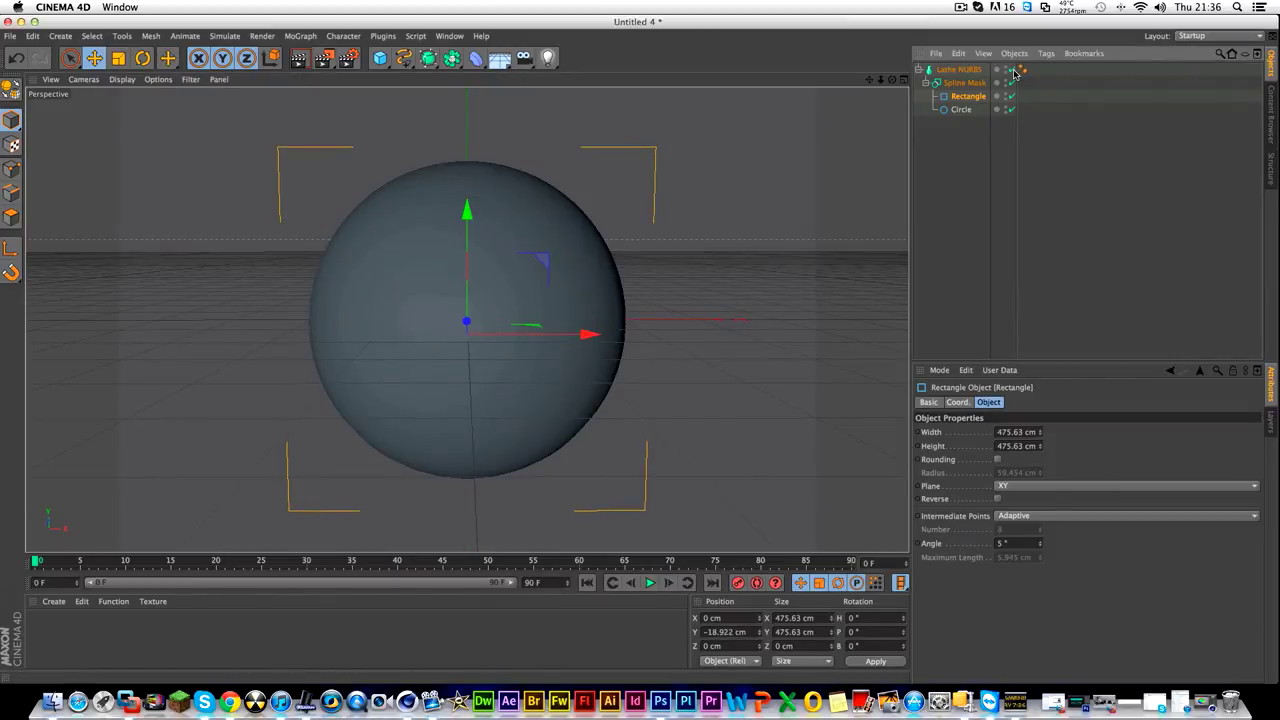
click(958, 213)
scroll(690, 408, down, 1)
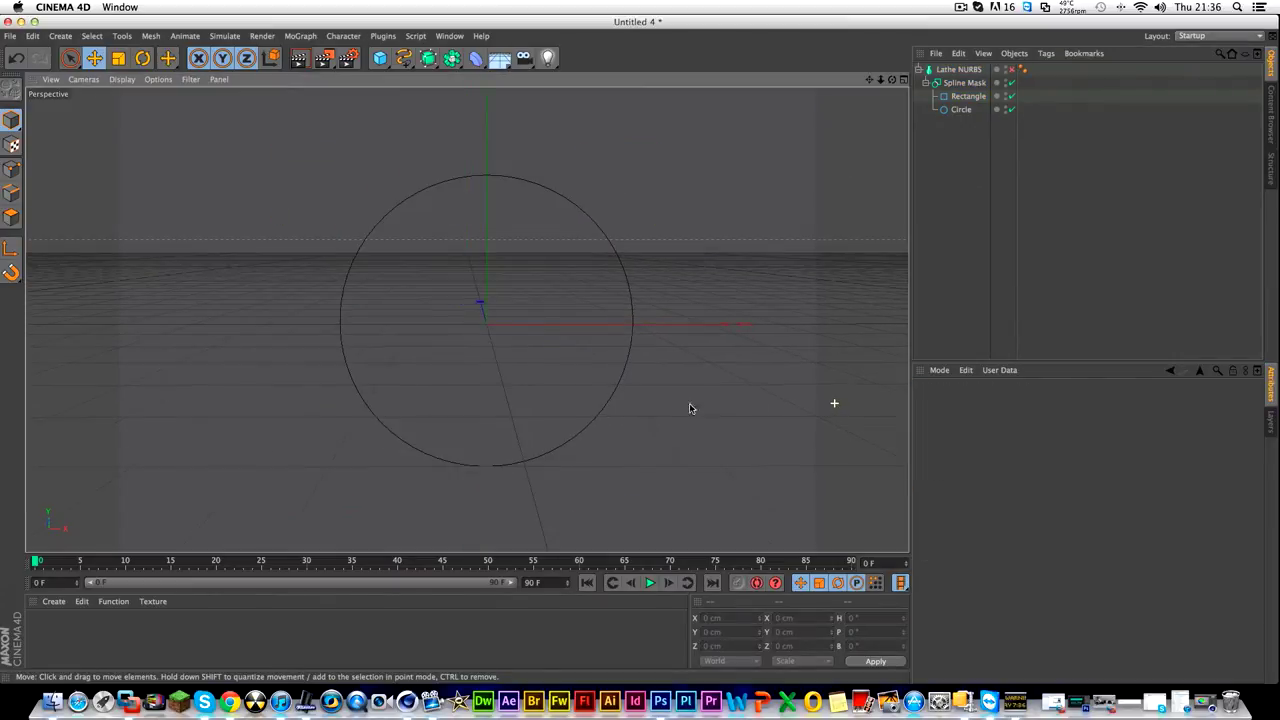
Create a MoText object reading SCD and shift it left.
click(300, 36)
click(334, 198)
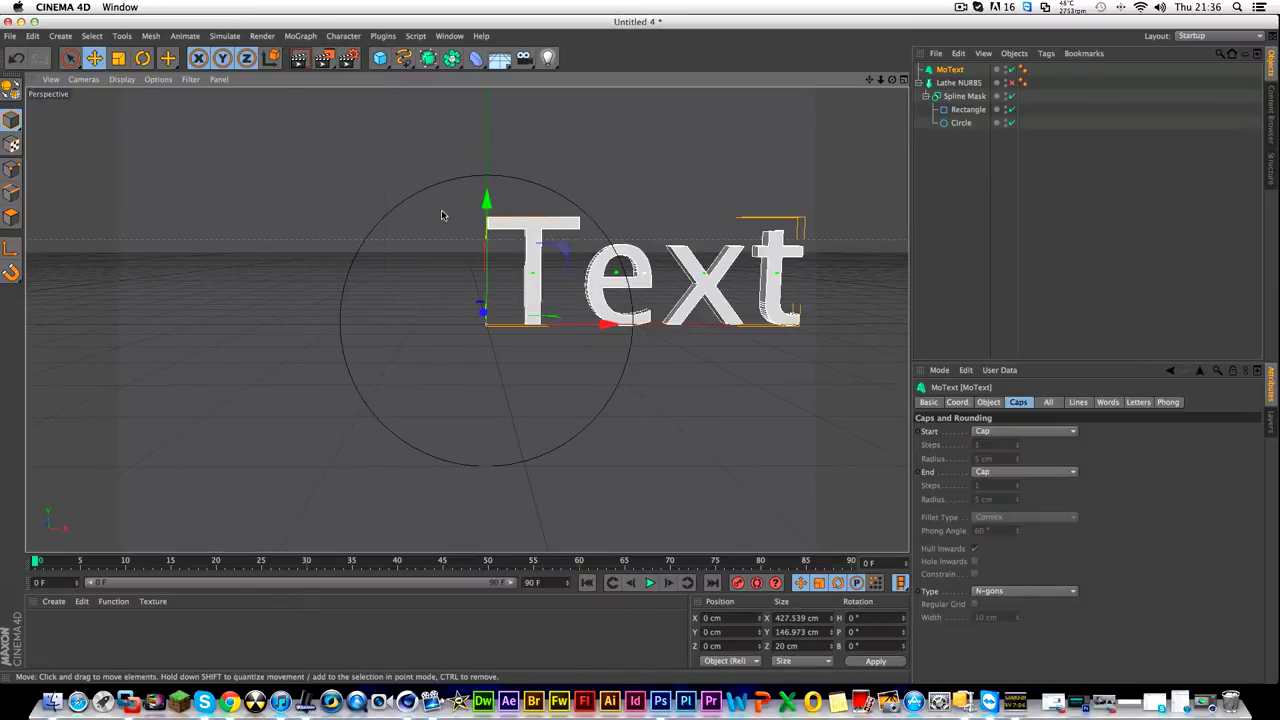
drag(604, 316, 458, 318)
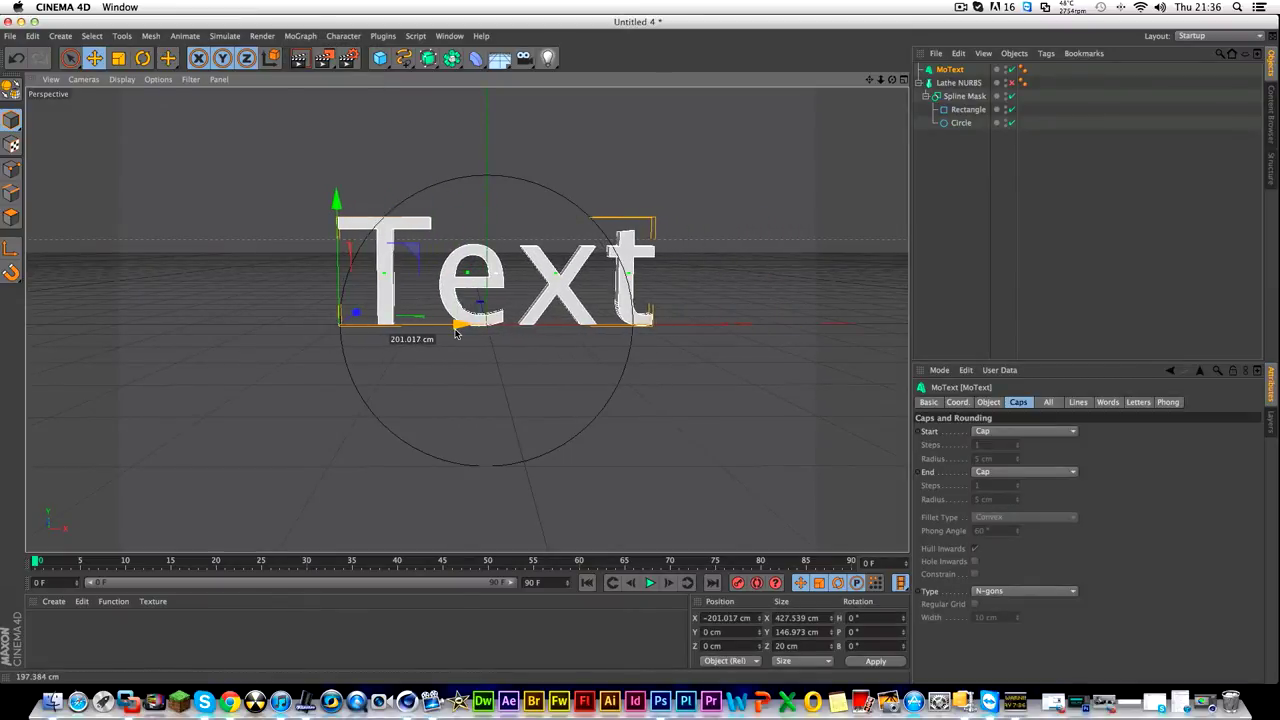
click(962, 403)
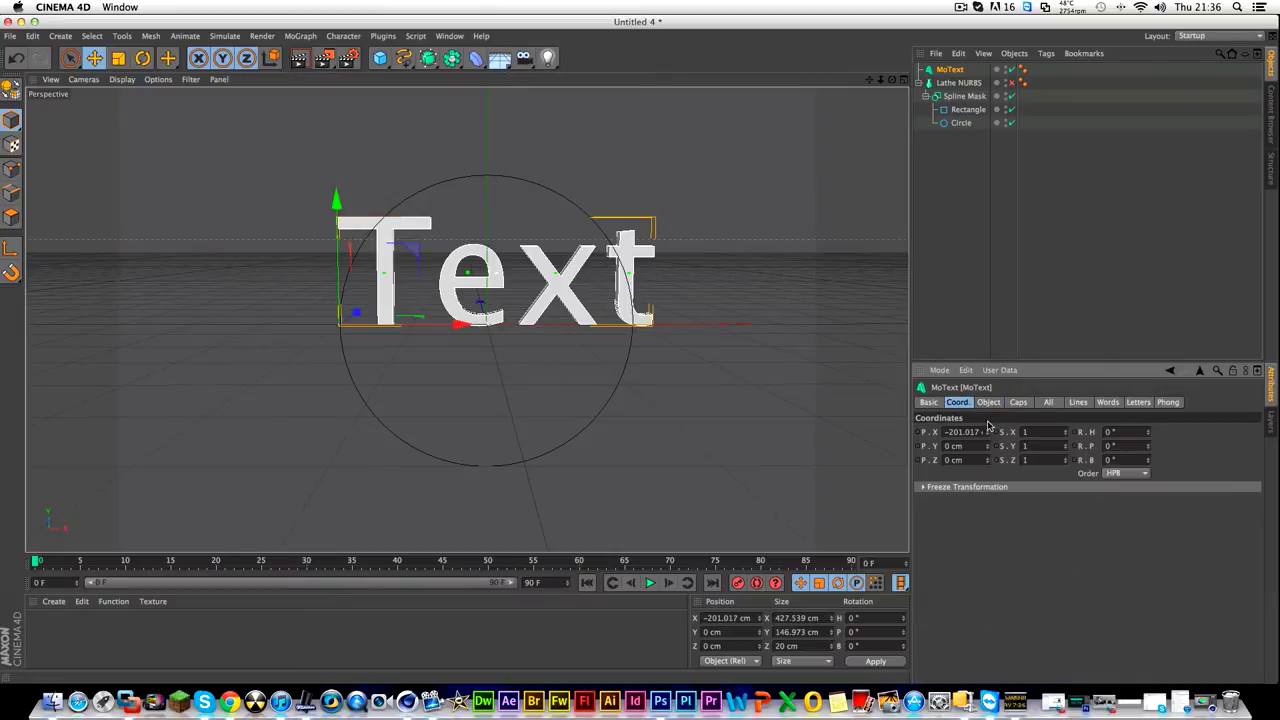
click(988, 402)
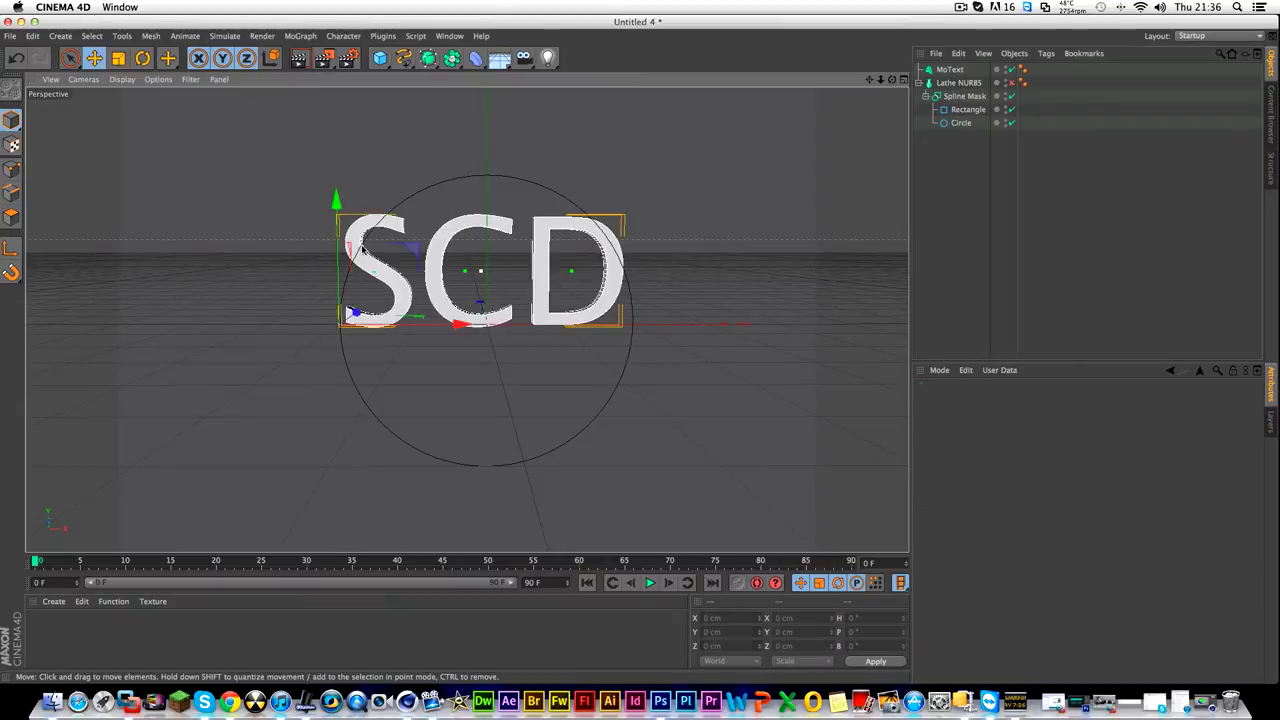
Centre the SCD text inside the circle and re-enable the Lathe NURBS sphere.
drag(336, 205, 336, 252)
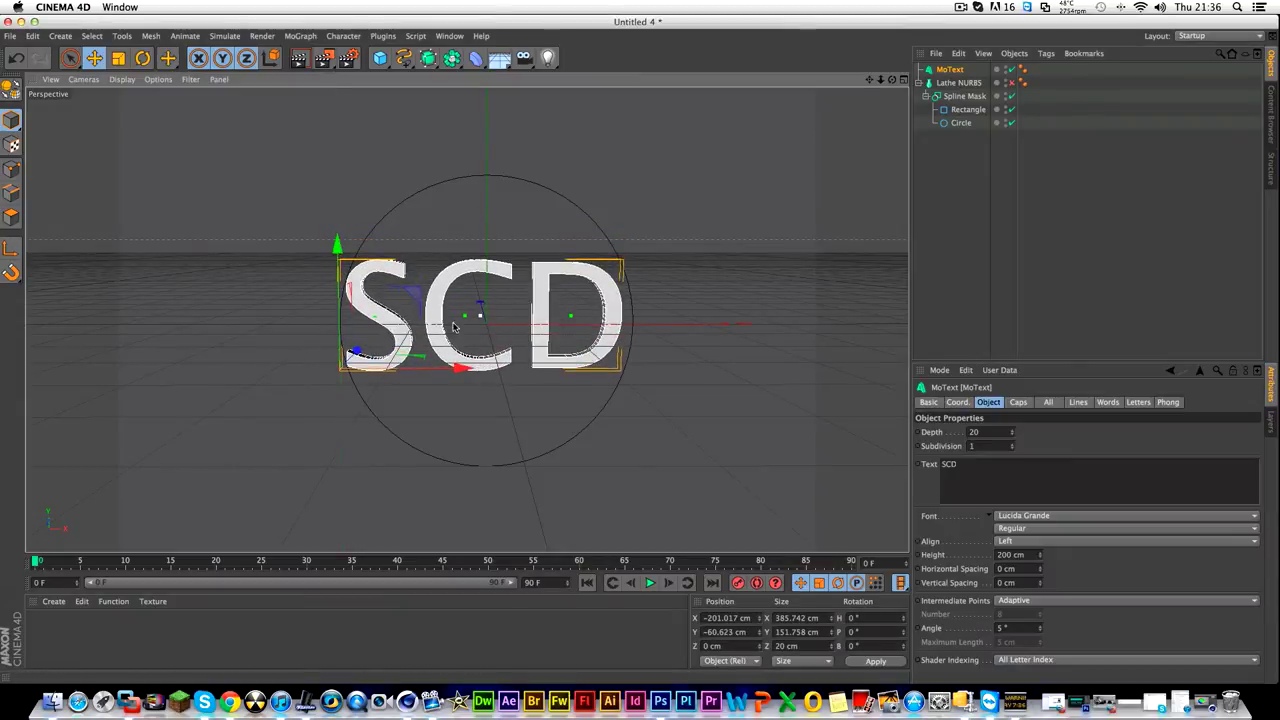
drag(463, 370, 470, 370)
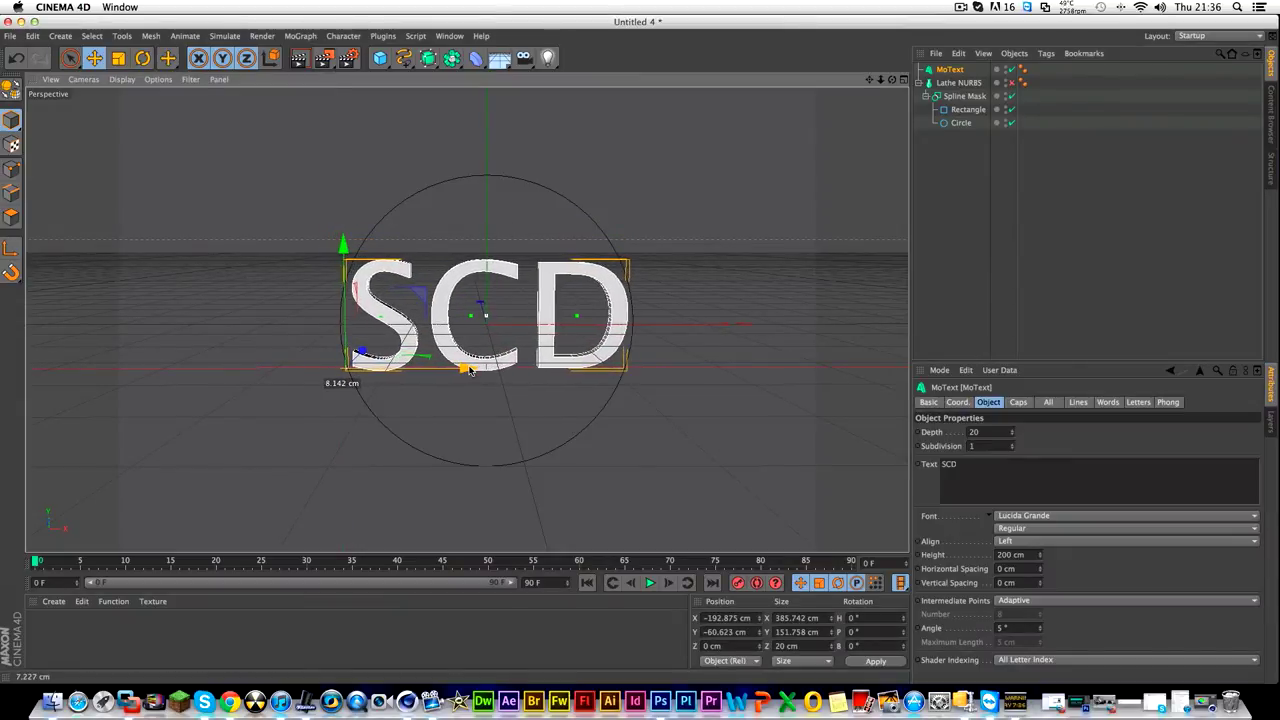
click(1012, 84)
click(968, 200)
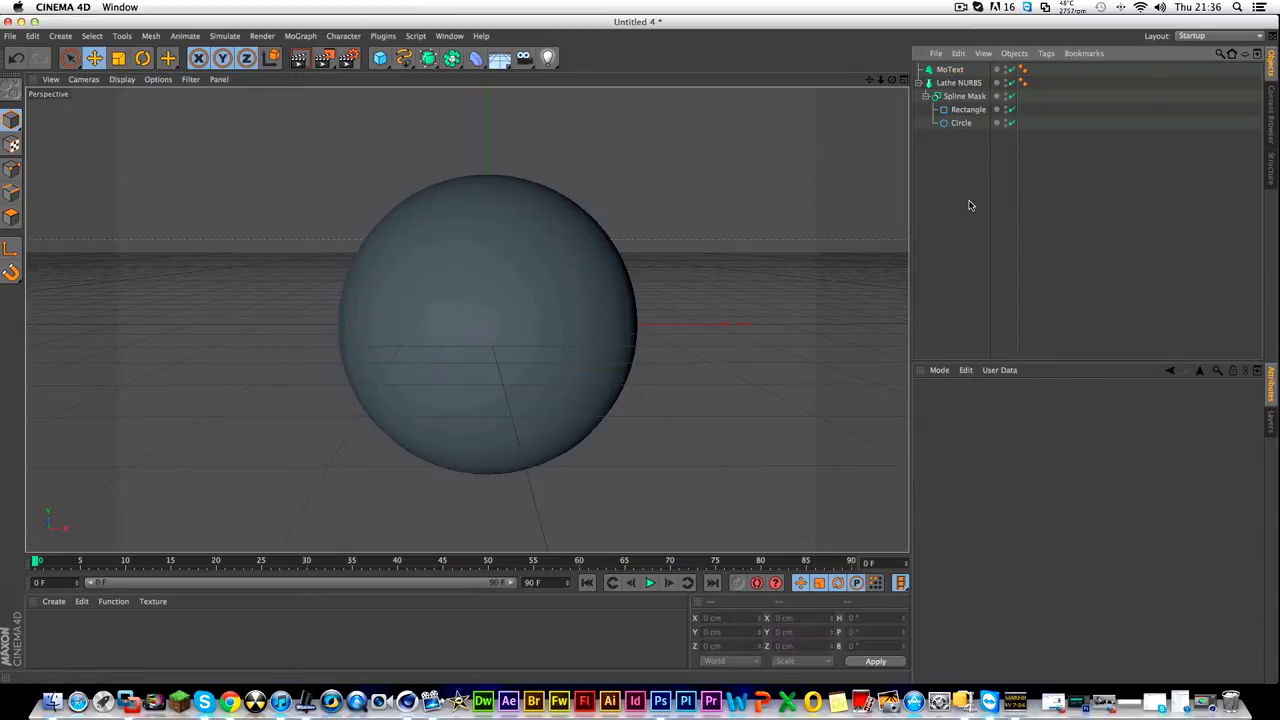
Copy and paste the lathe sphere, scaling each duplicate progressively larger.
click(463, 298)
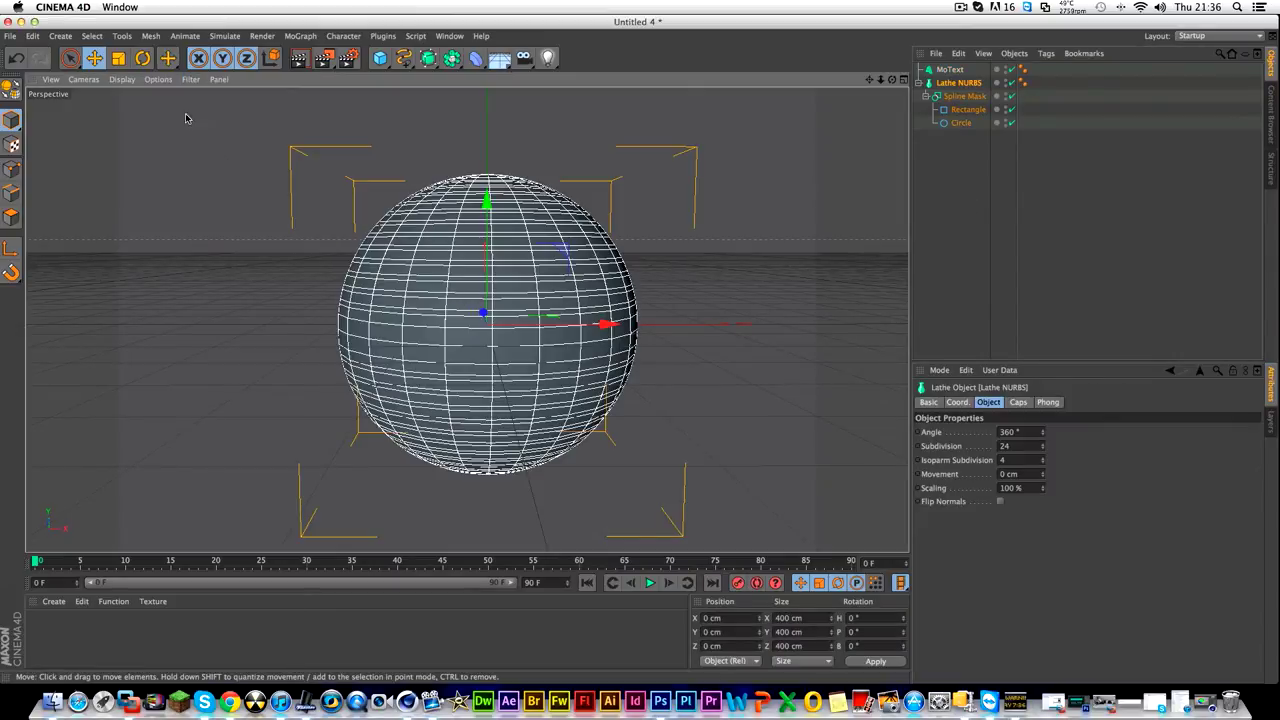
key(ctrl+c)
key(ctrl+v)
key(t)
drag(606, 324, 660, 325)
key(ctrl+v)
key(ctrl+v)
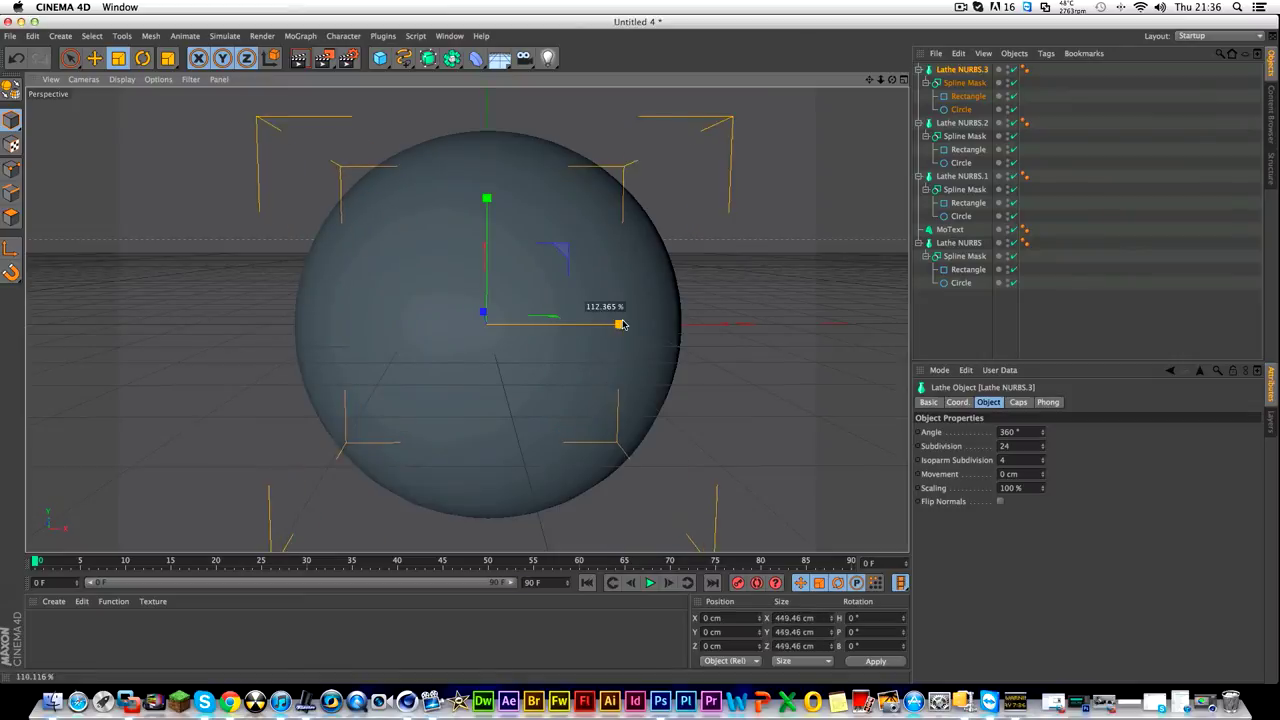
Check the shell sizes (452, 509, 573 cm) and select Lathe NURBS.3's mask Rectangle.
click(988, 314)
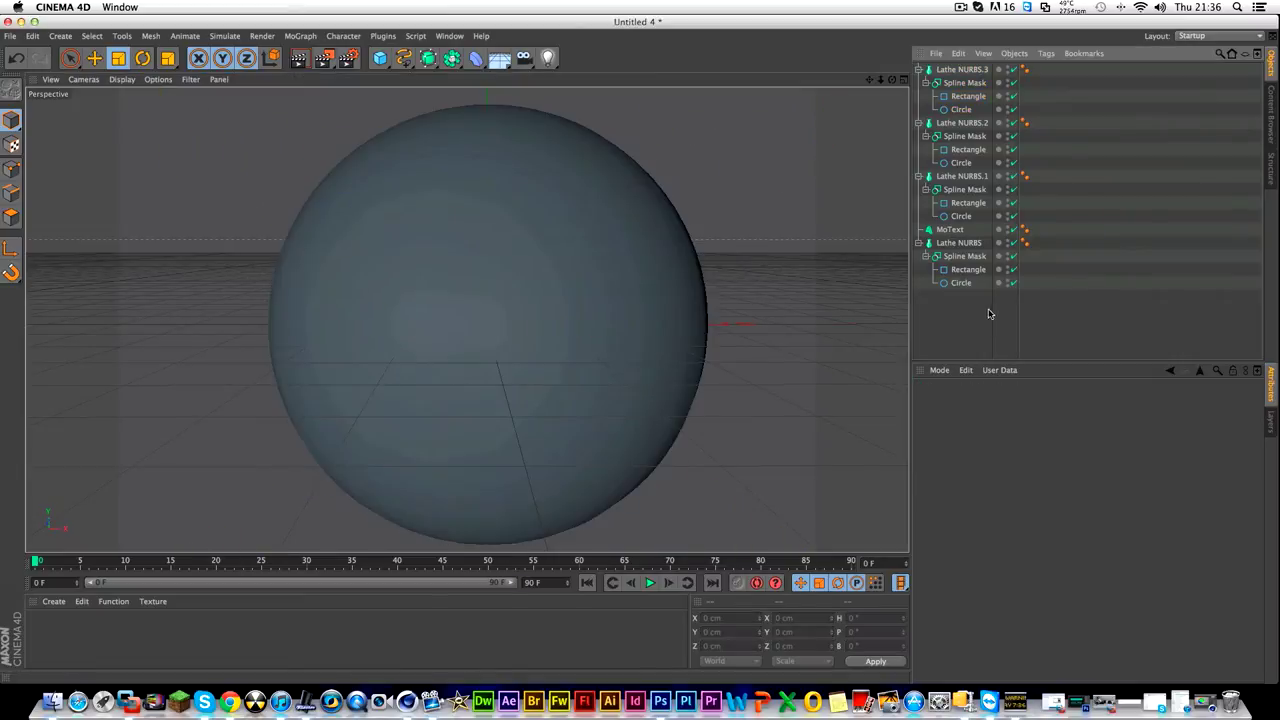
click(966, 97)
click(962, 270)
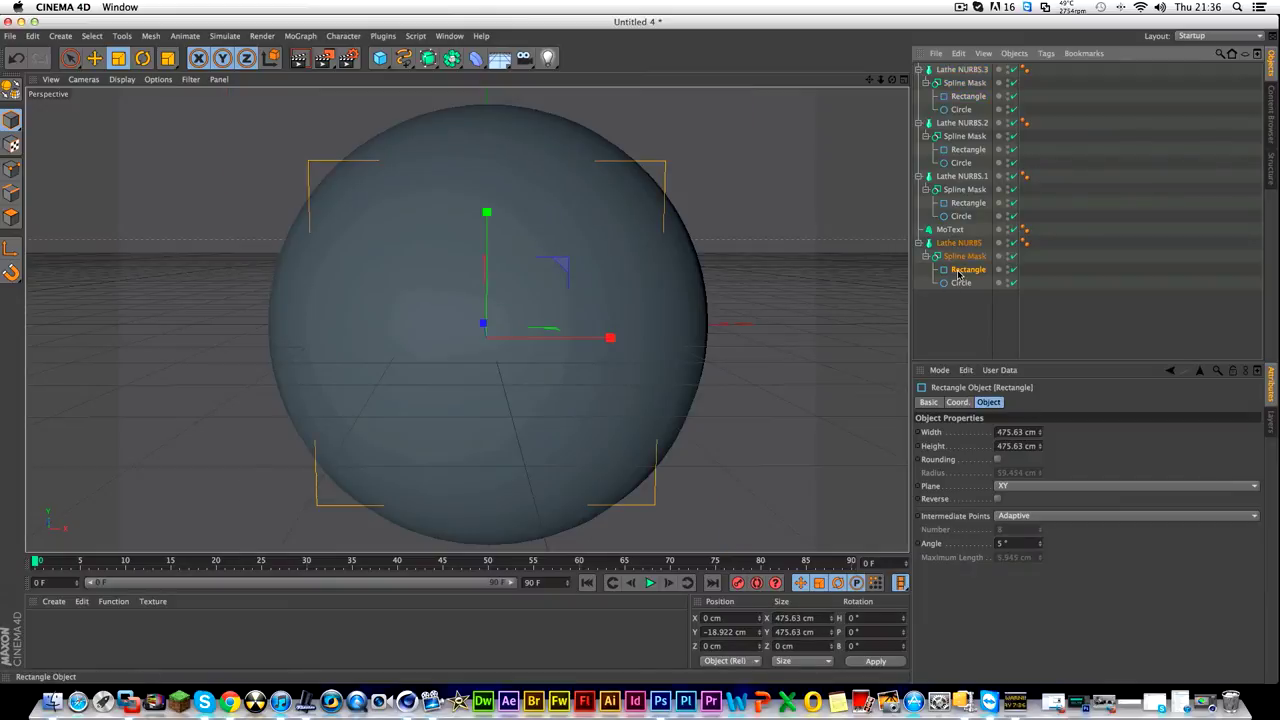
click(948, 243)
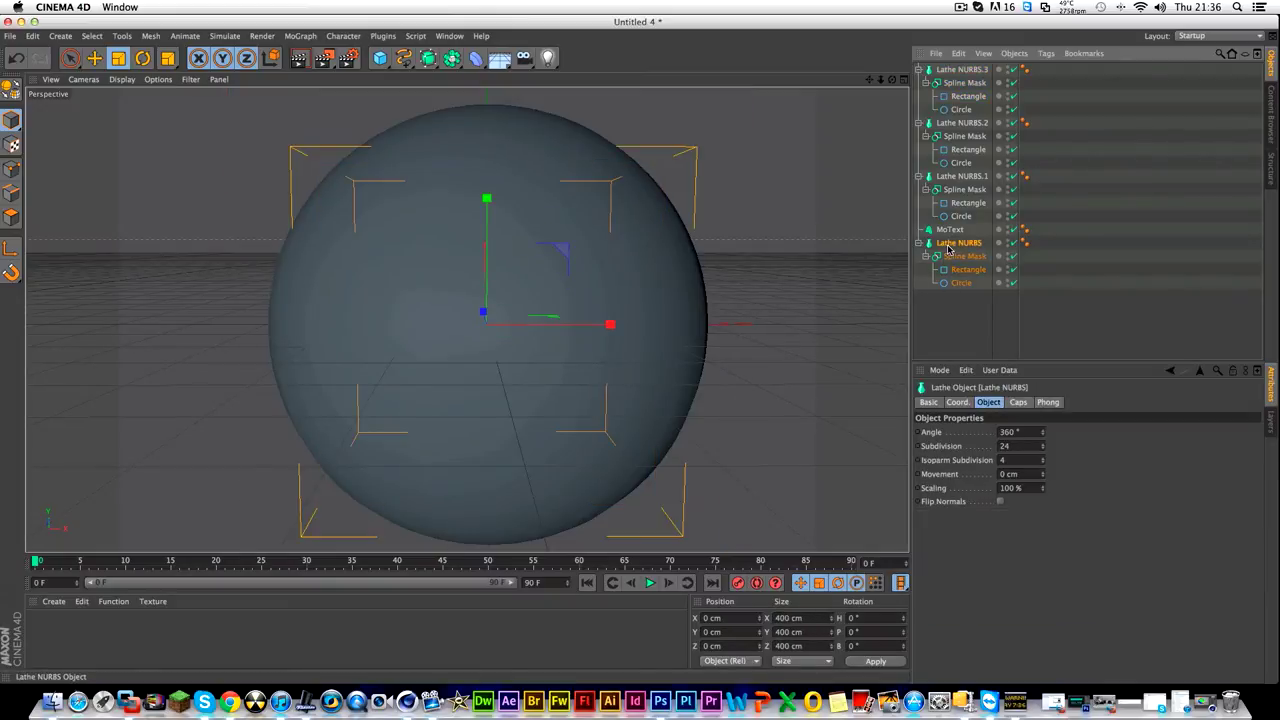
click(955, 176)
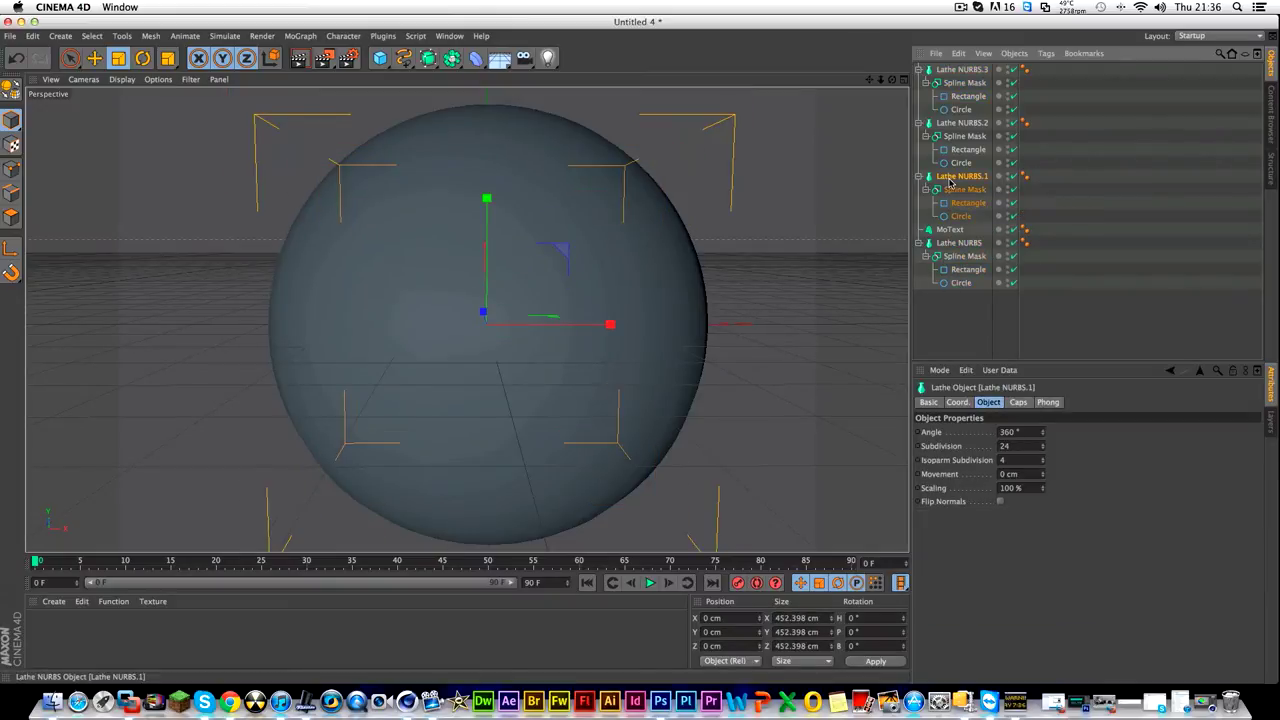
click(951, 123)
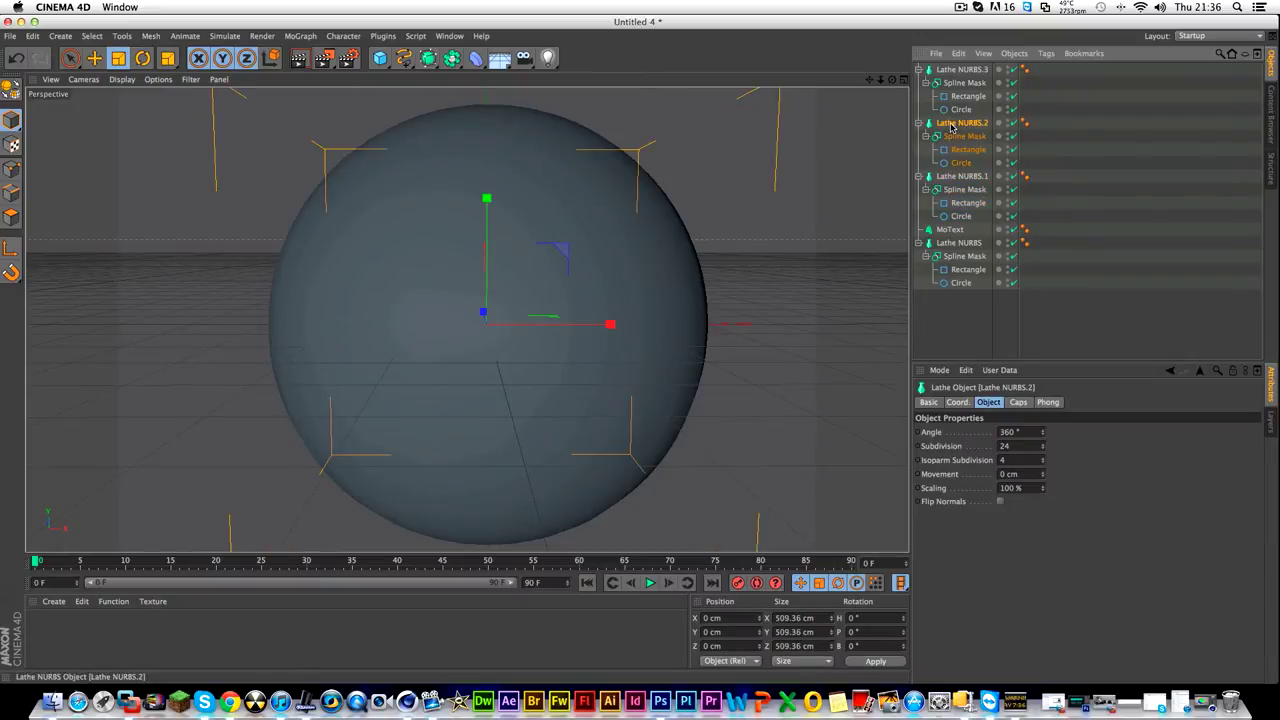
click(958, 70)
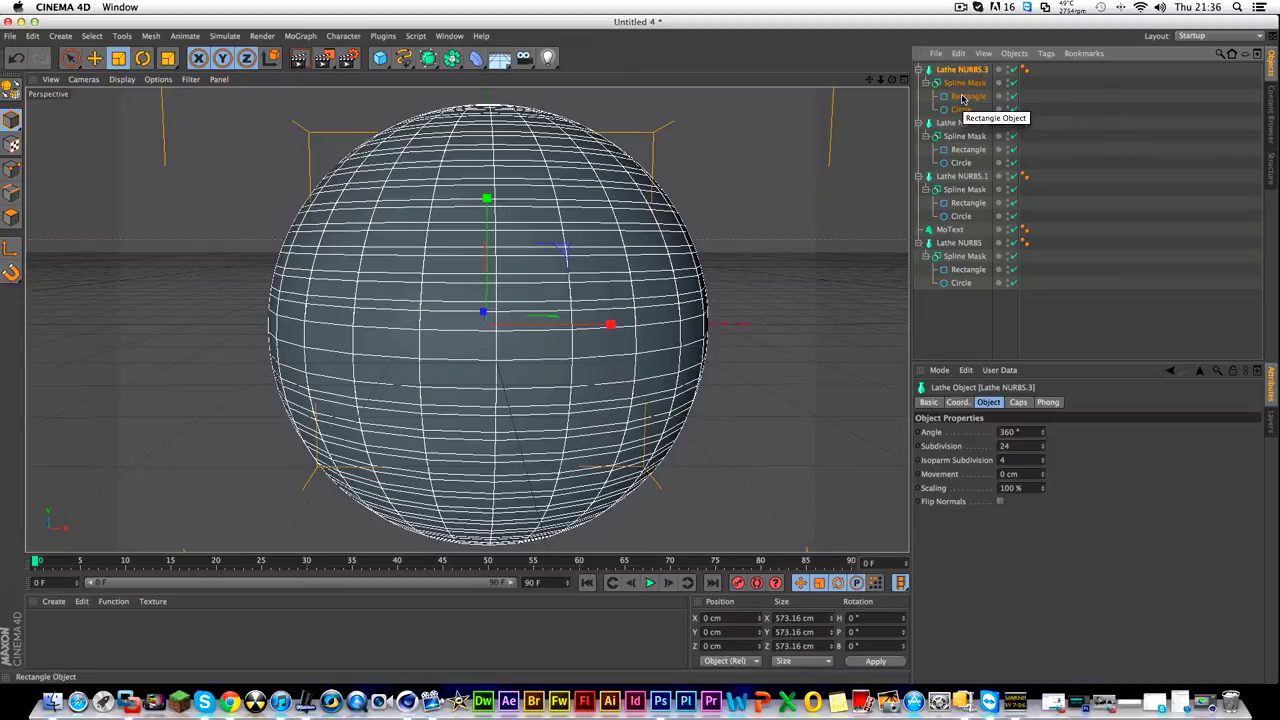
click(960, 96)
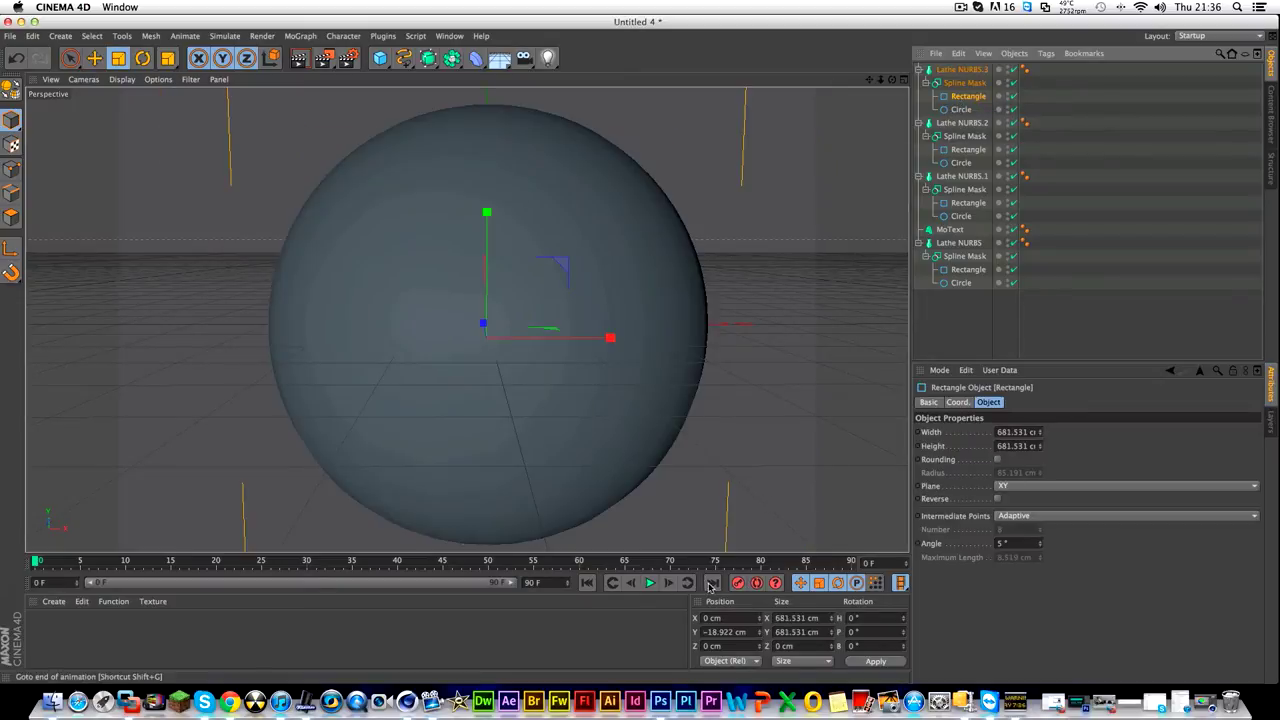
At frame 15, slide Lathe NURBS.3's mask Rectangle fully below the sphere.
click(169, 564)
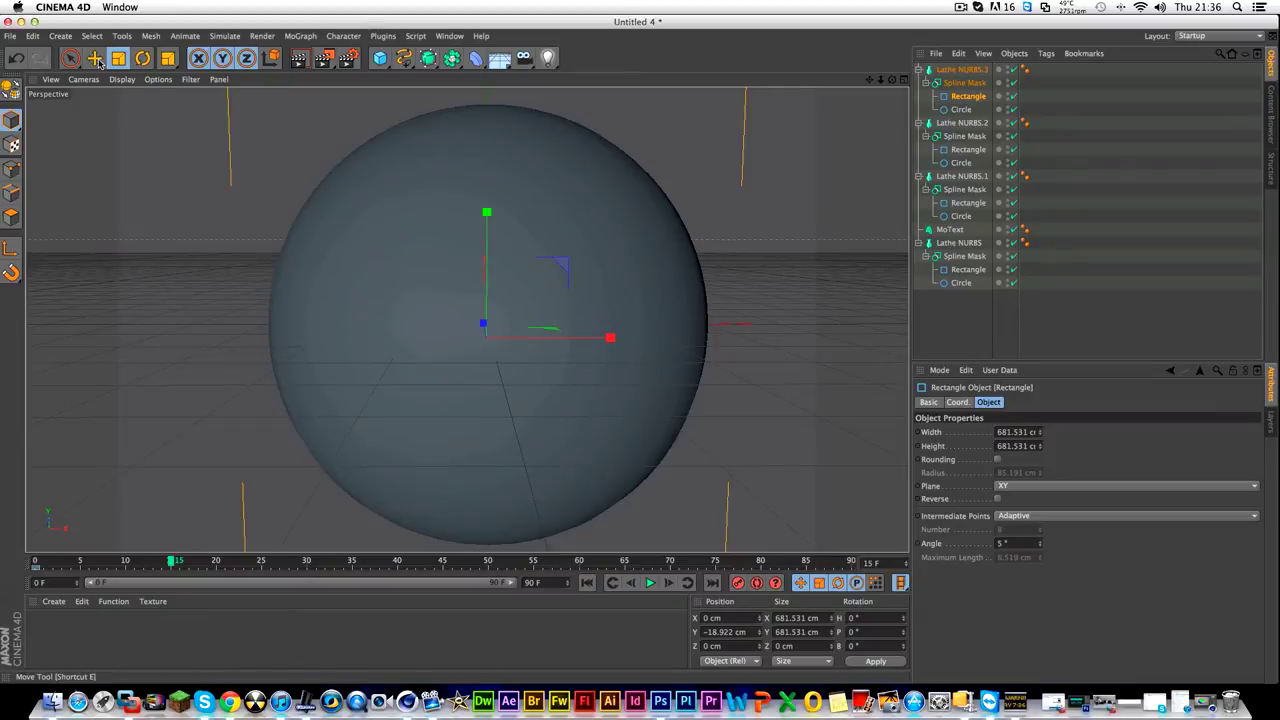
key(e)
drag(487, 212, 495, 472)
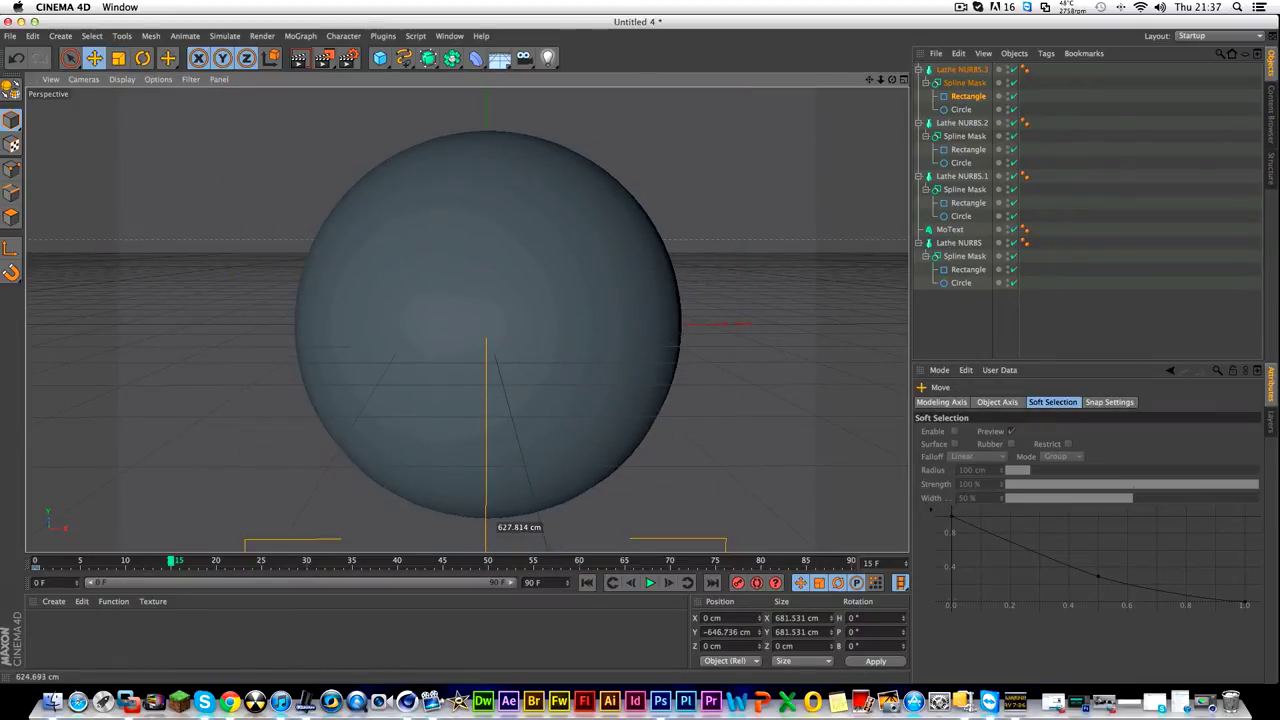
drag(490, 520, 490, 560)
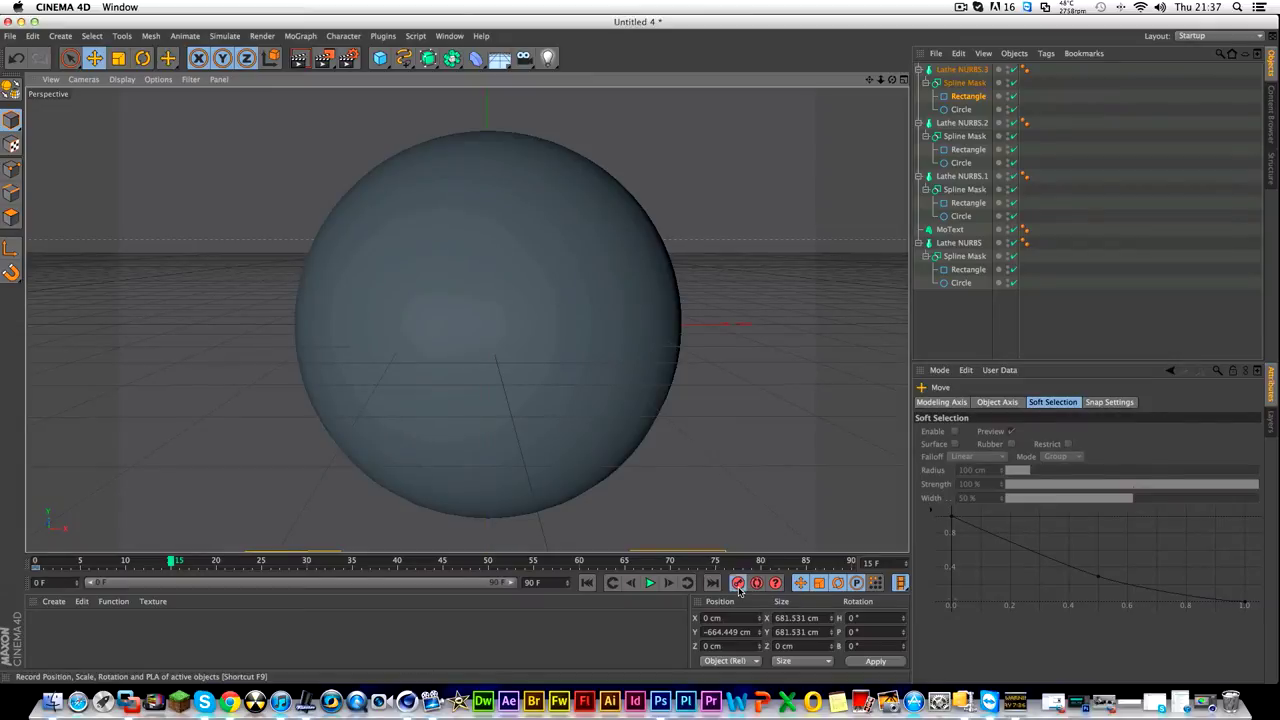
At frame 30, raise Lathe NURBS.2's mask Rectangle to Y 562.409 cm and record a keyframe.
click(967, 150)
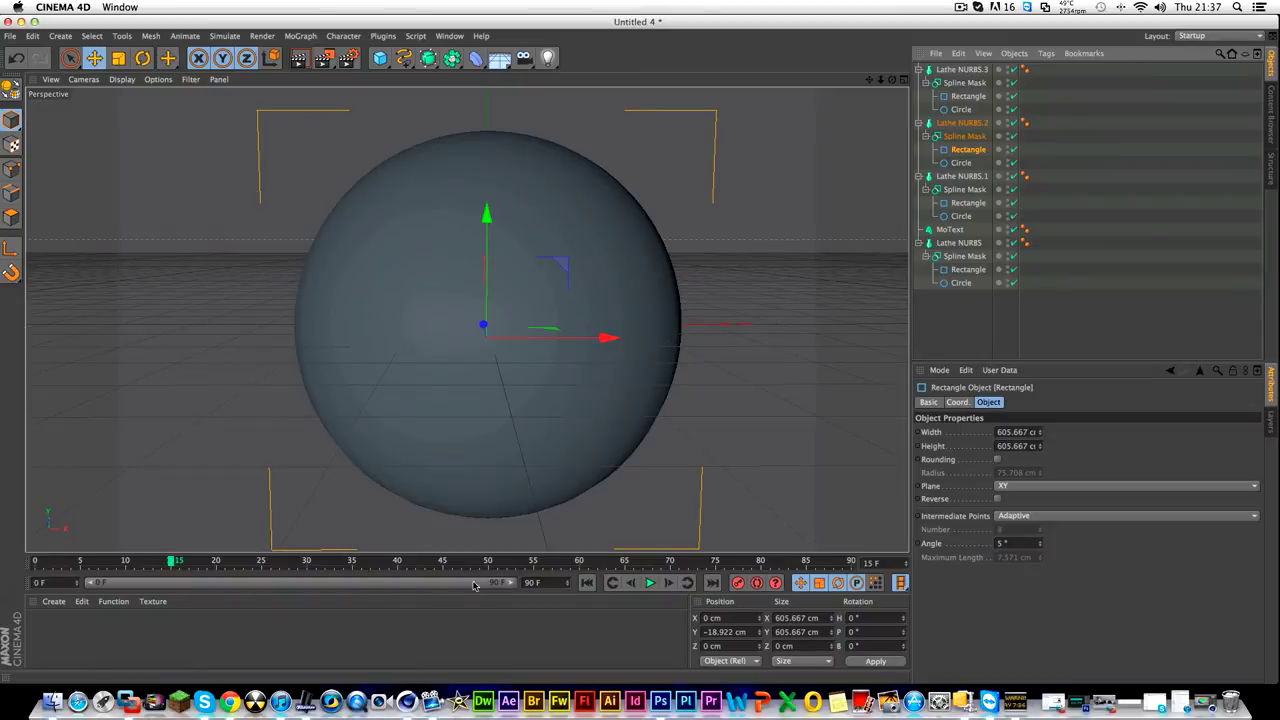
click(311, 561)
drag(486, 214, 487, 117)
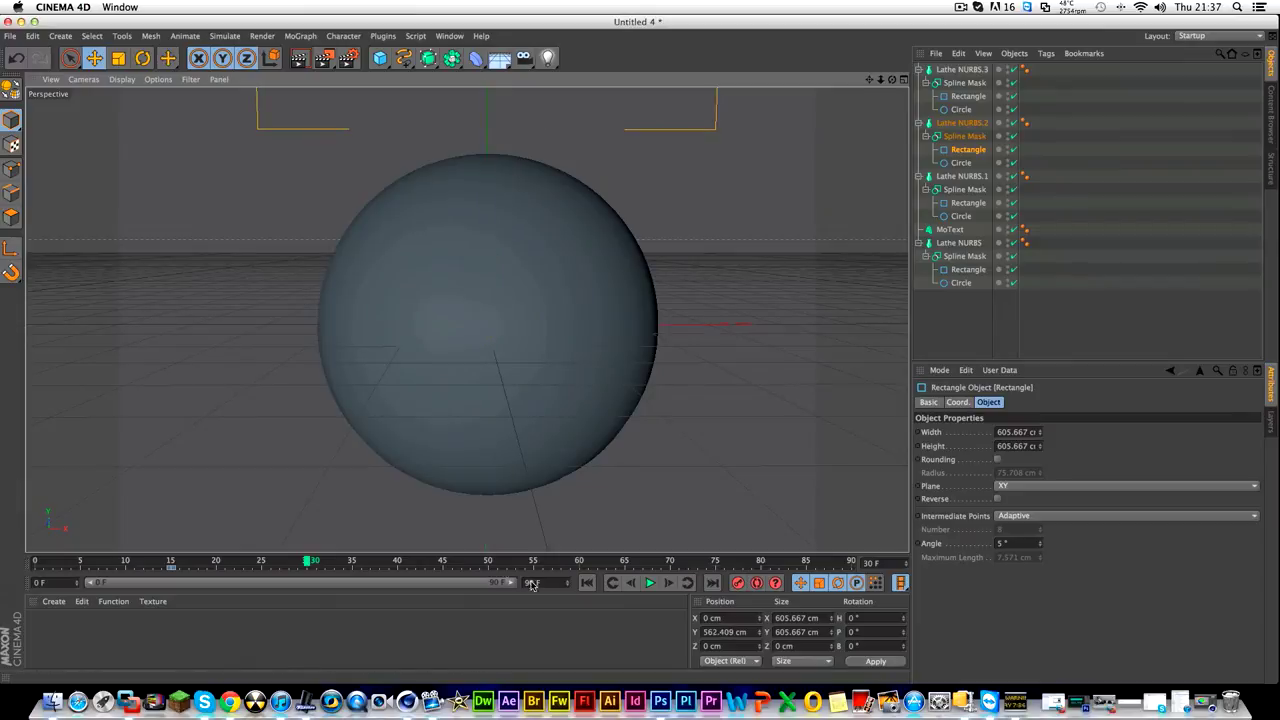
click(739, 584)
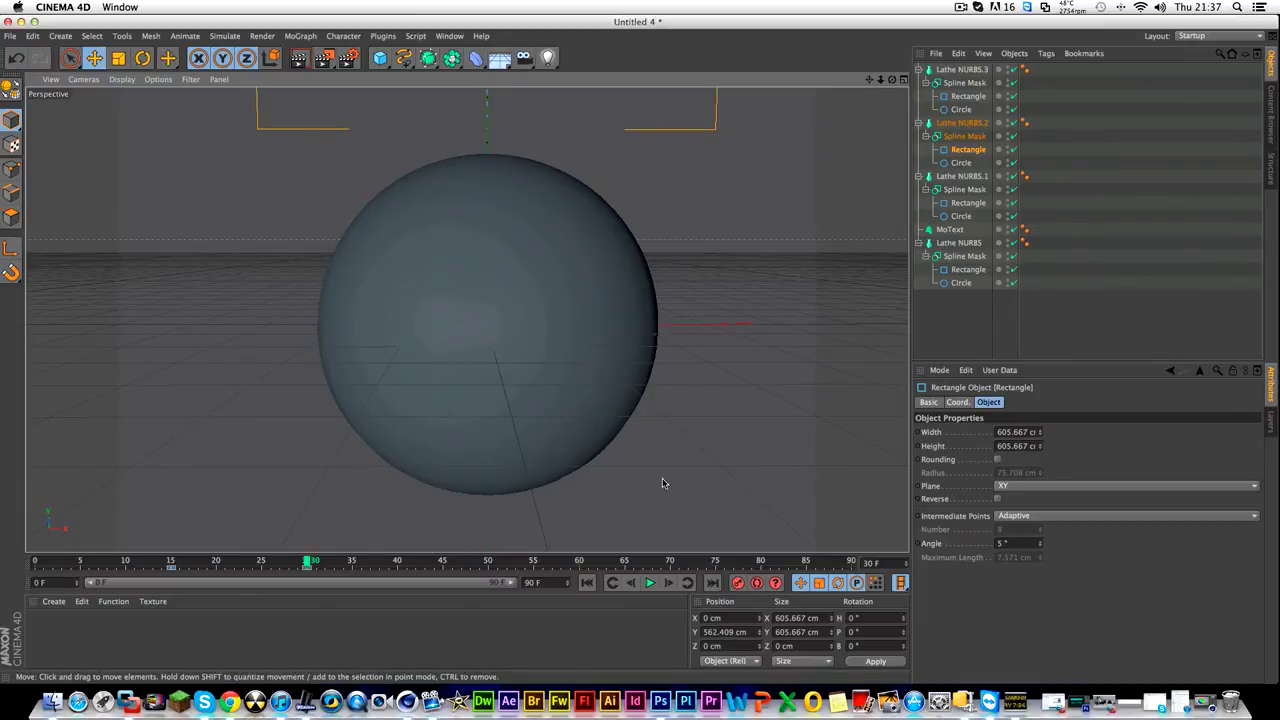
click(968, 203)
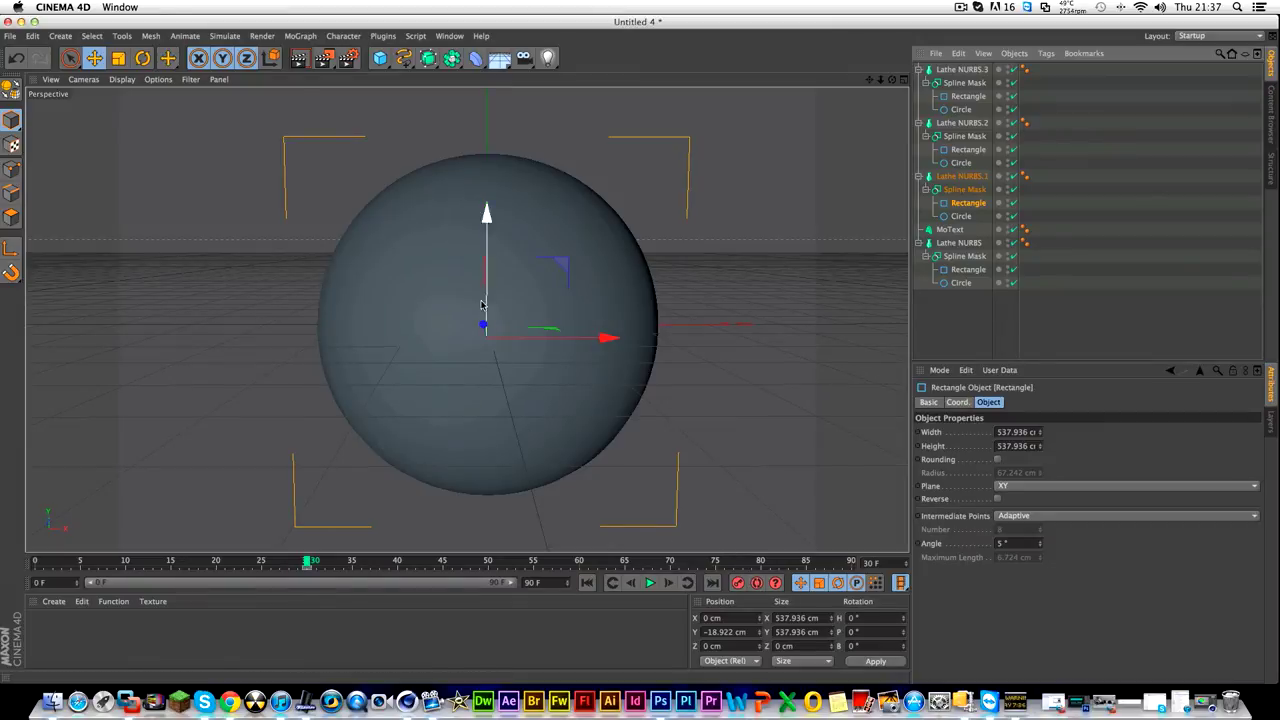
Keyframe Lathe NURBS.1's mask sliding down at frame 45 and the innermost mask rising at frame 61.
drag(493, 239, 461, 250)
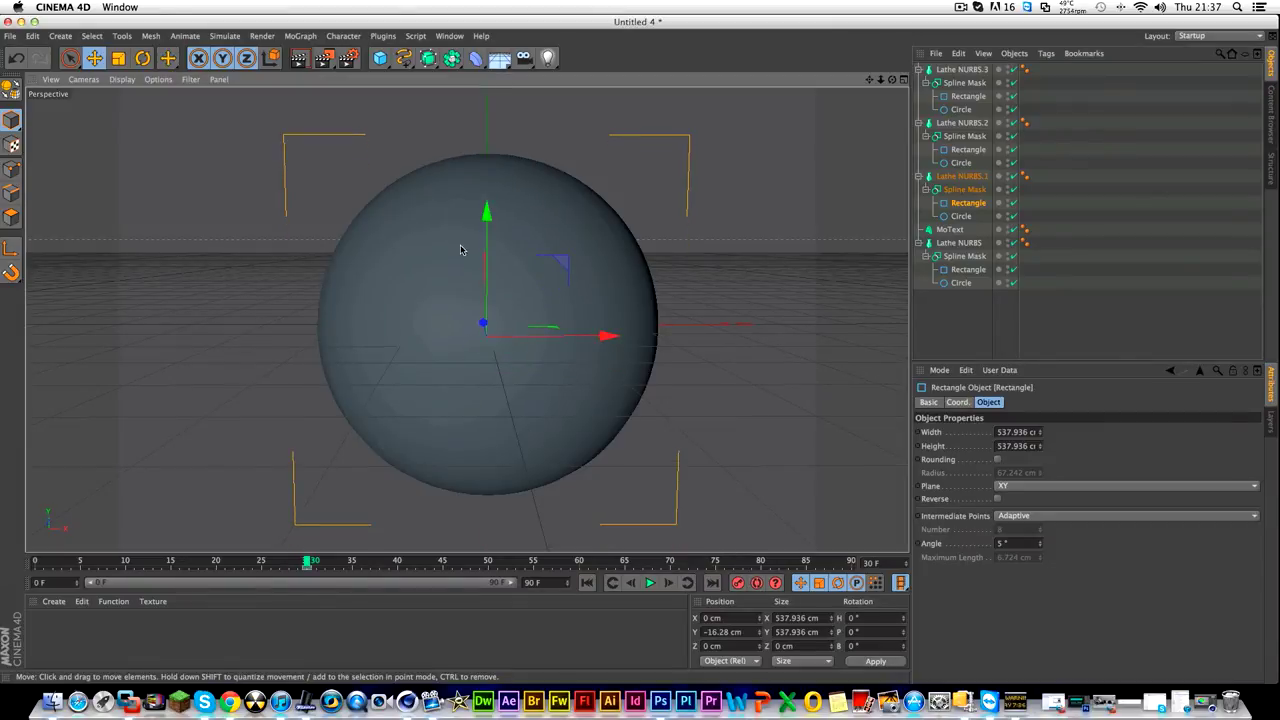
click(381, 561)
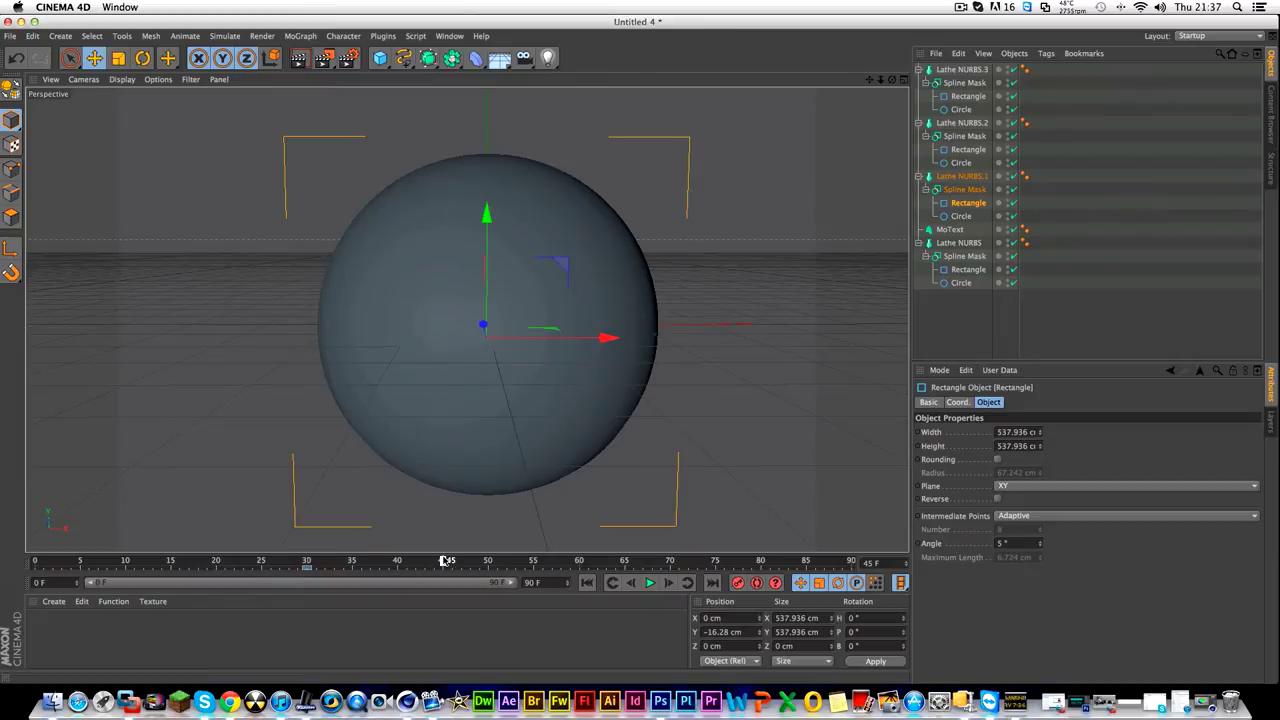
drag(486, 215, 530, 585)
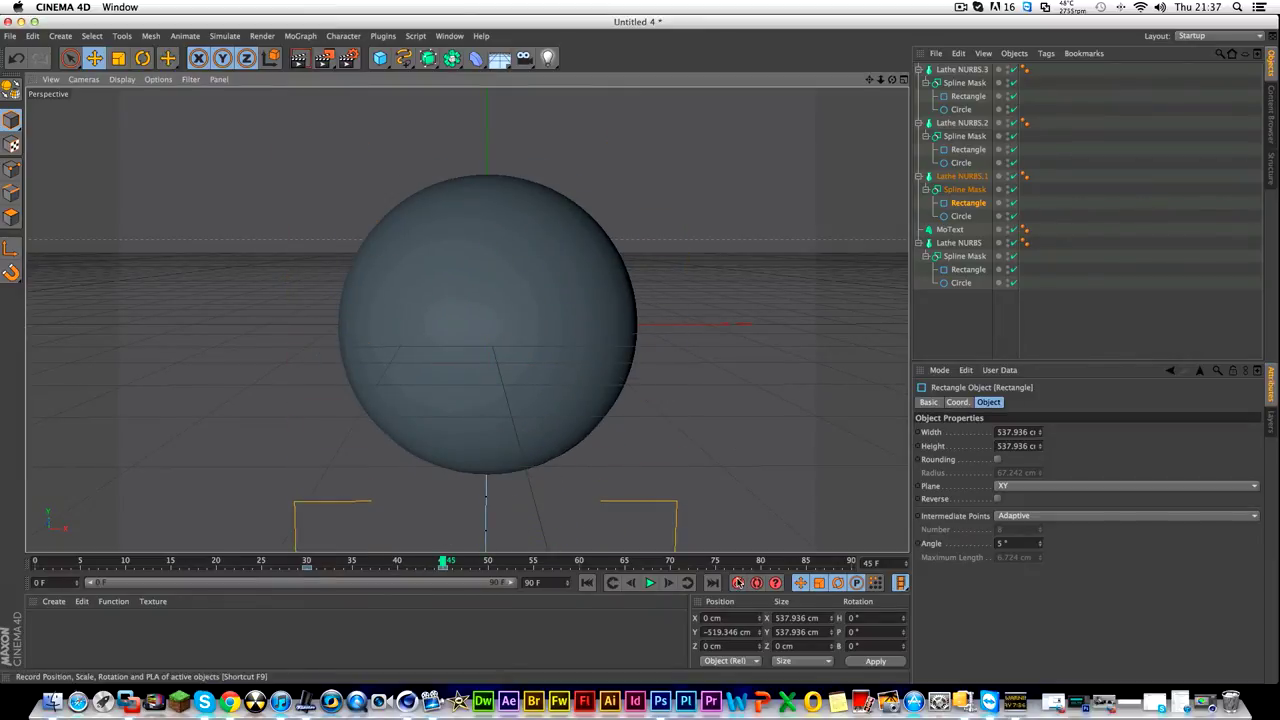
click(968, 269)
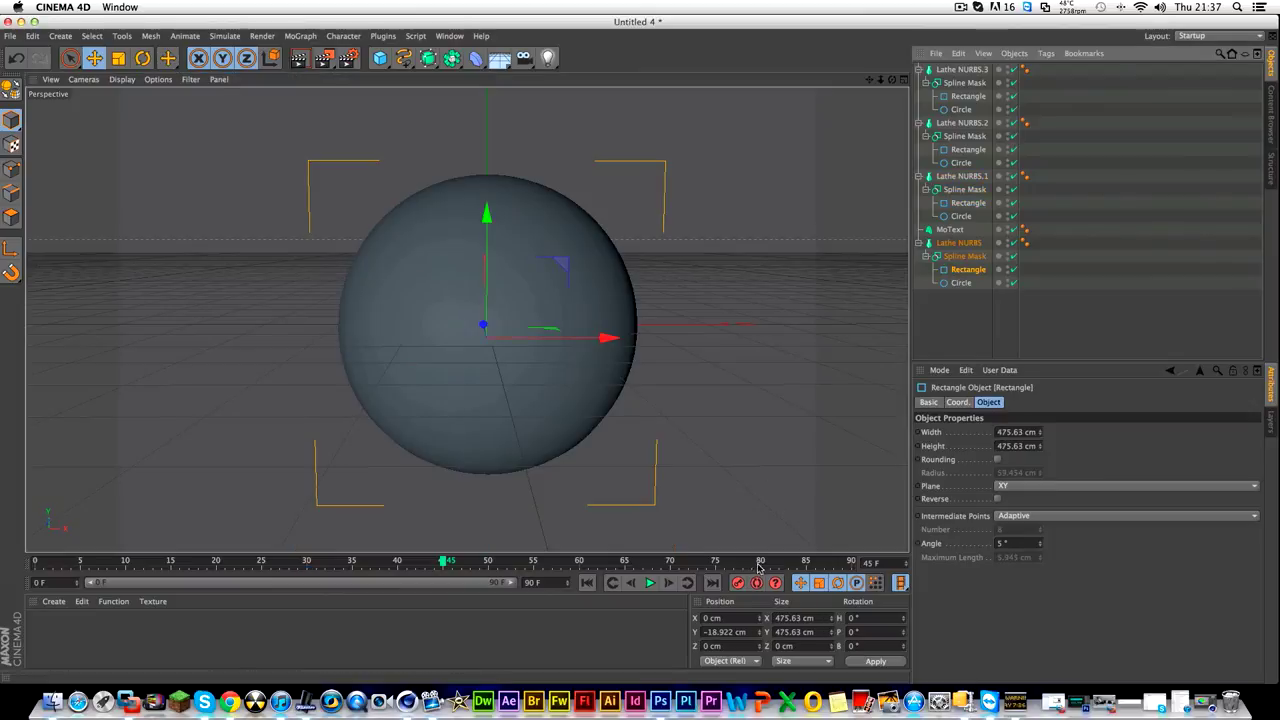
click(583, 563)
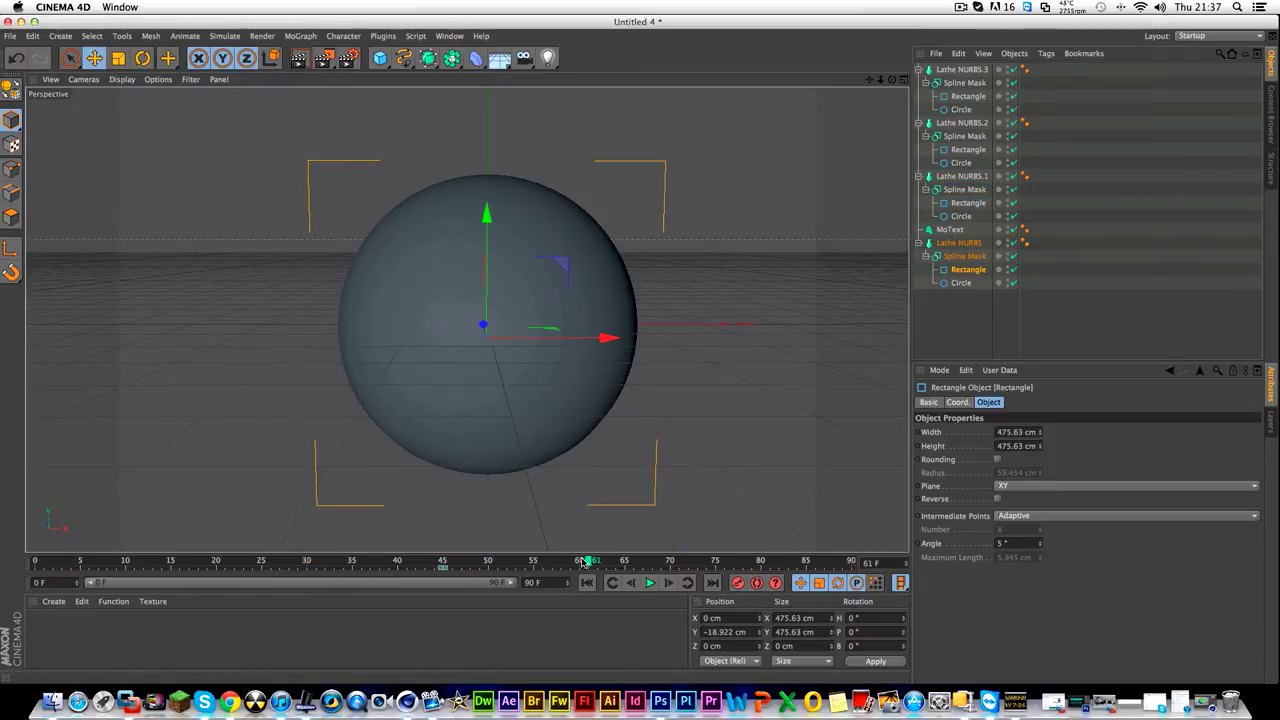
drag(486, 214, 487, 113)
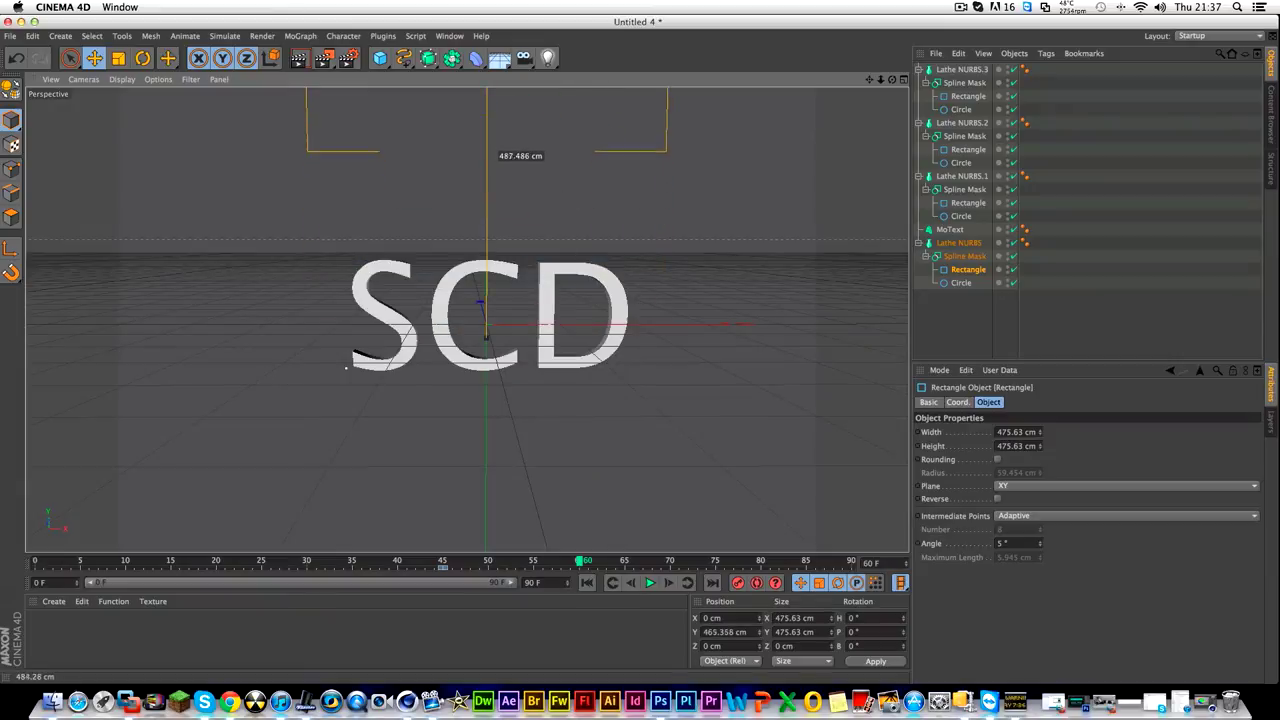
Play back the animation from the start to preview the shells peeling away to reveal SCD.
click(738, 583)
click(588, 583)
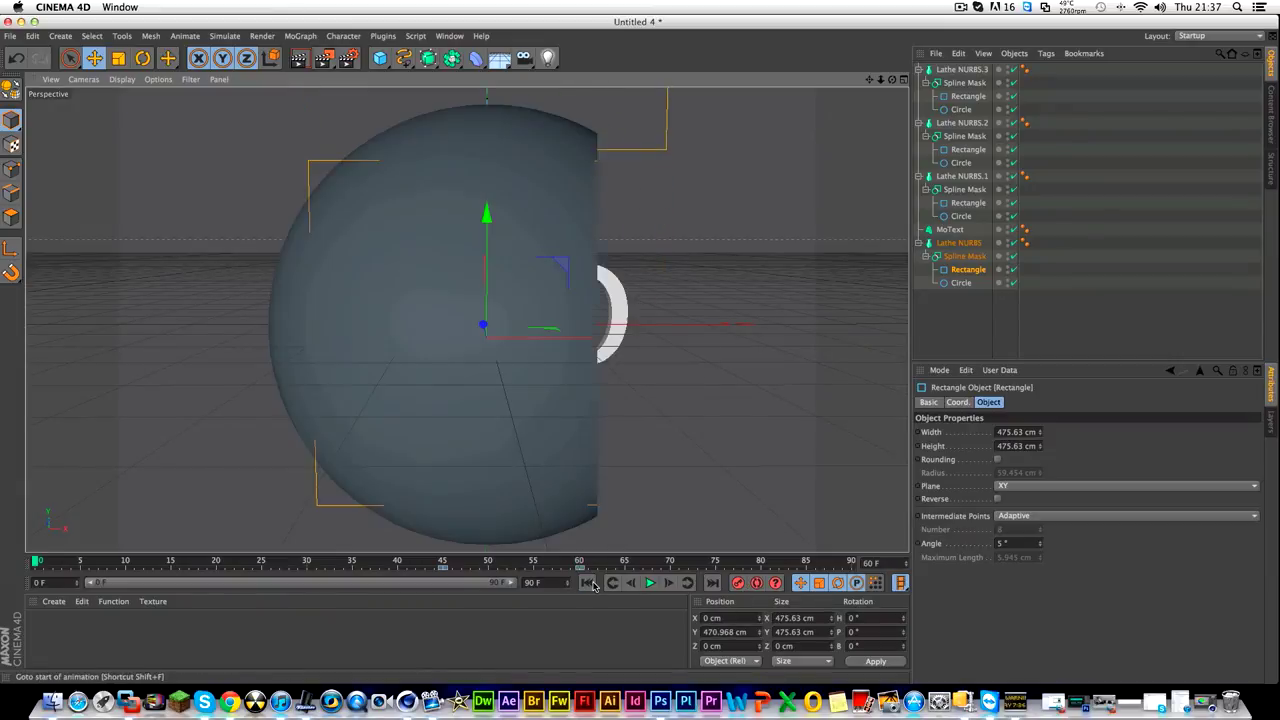
click(648, 583)
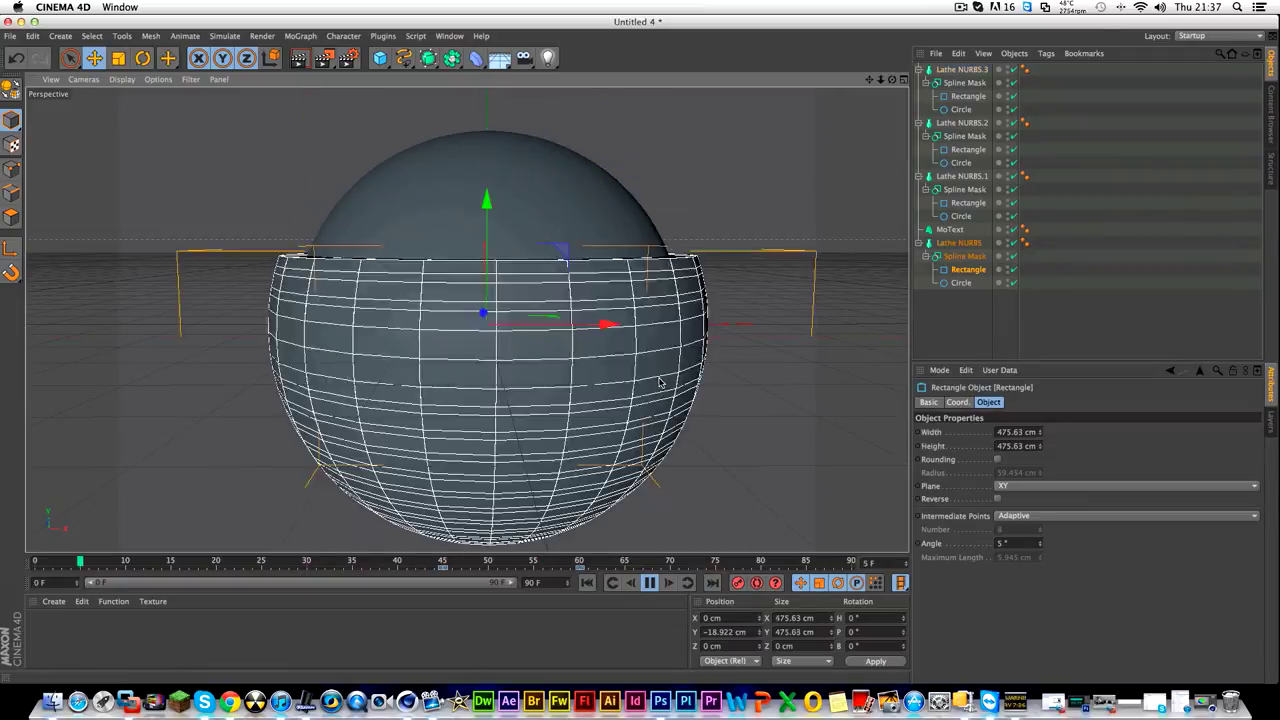
click(712, 490)
click(576, 630)
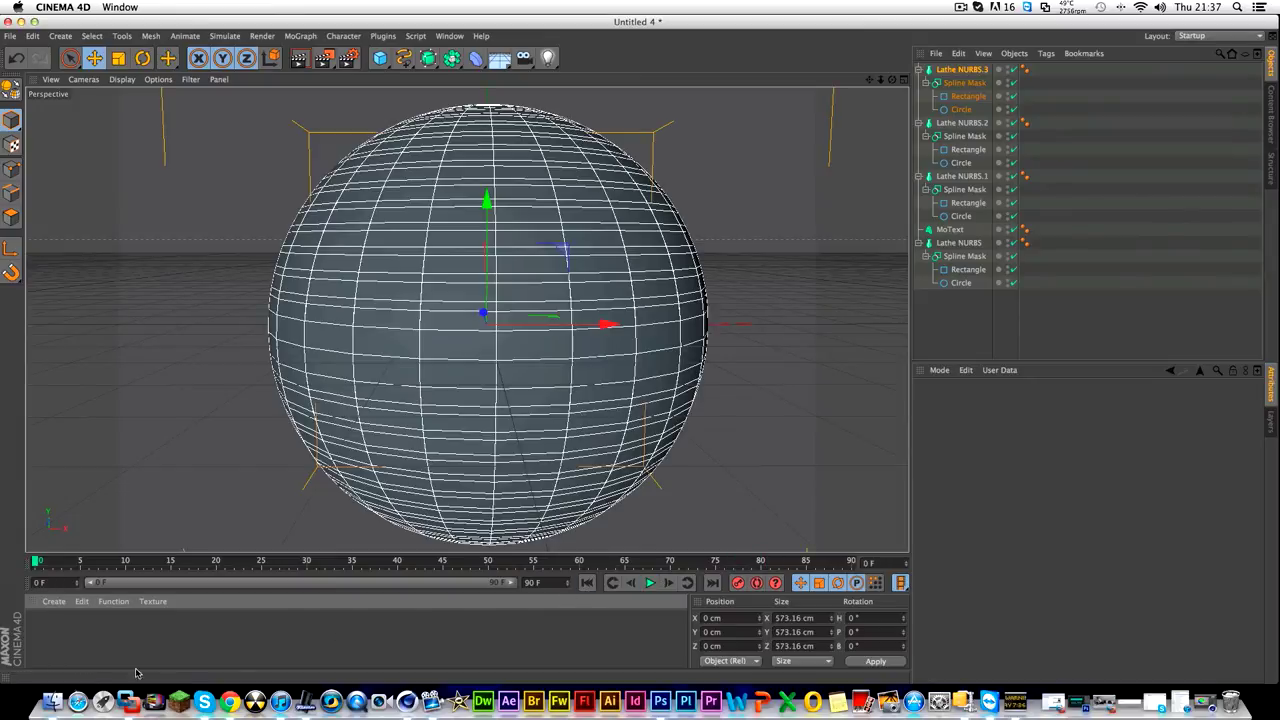
Create a default material, then undo it as unwanted.
double_click(90, 652)
double_click(40, 628)
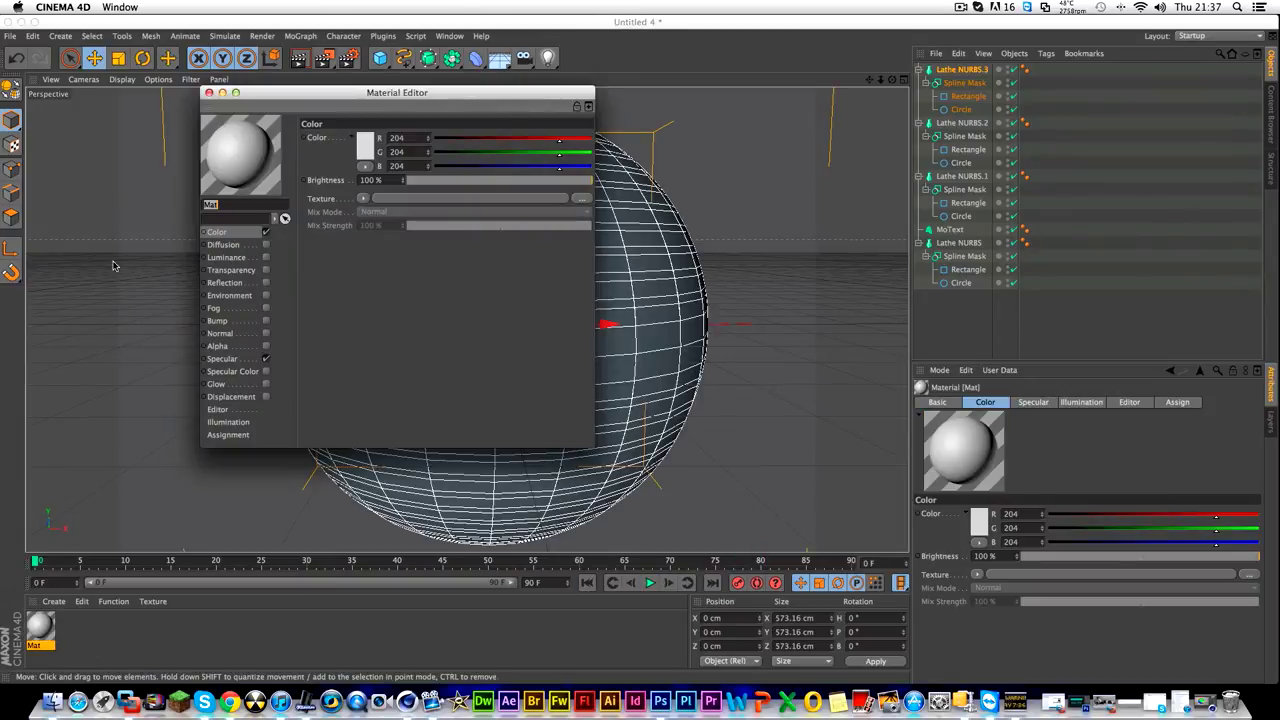
click(209, 92)
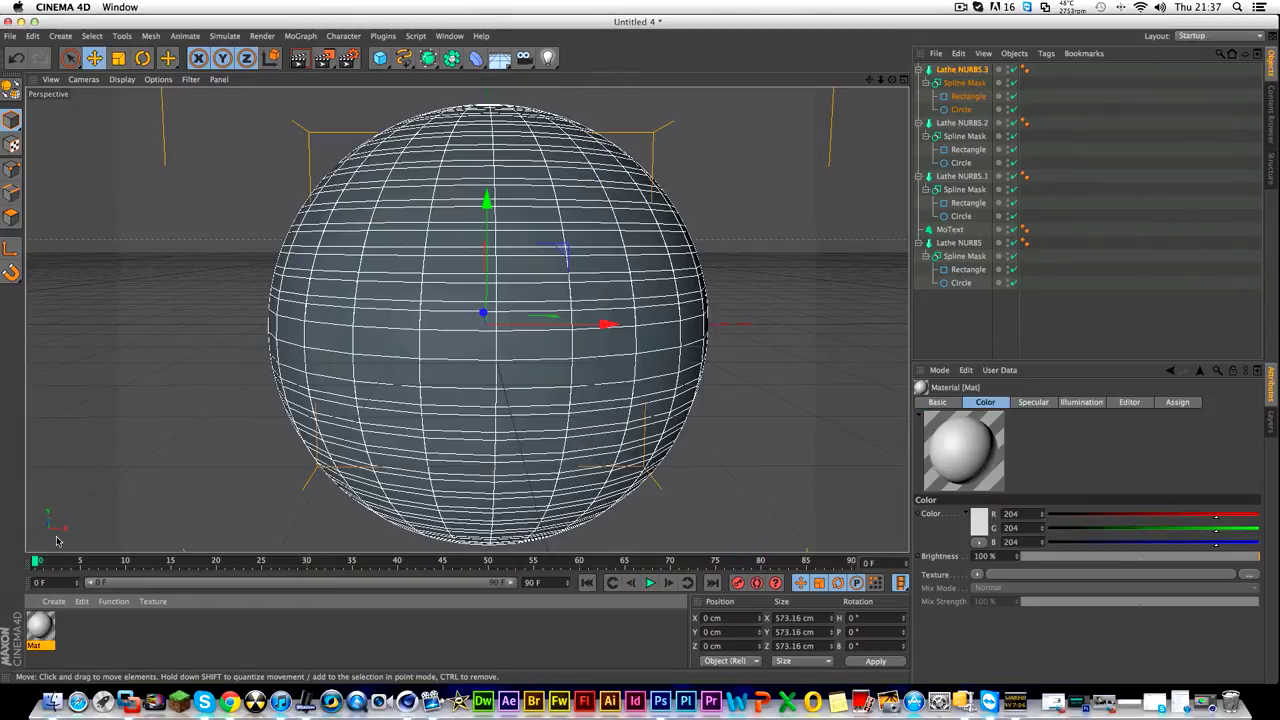
key(ctrl+z)
Create a Nukei shader material with a red Diffuse A colour.
click(53, 601)
mouse_move(68, 502)
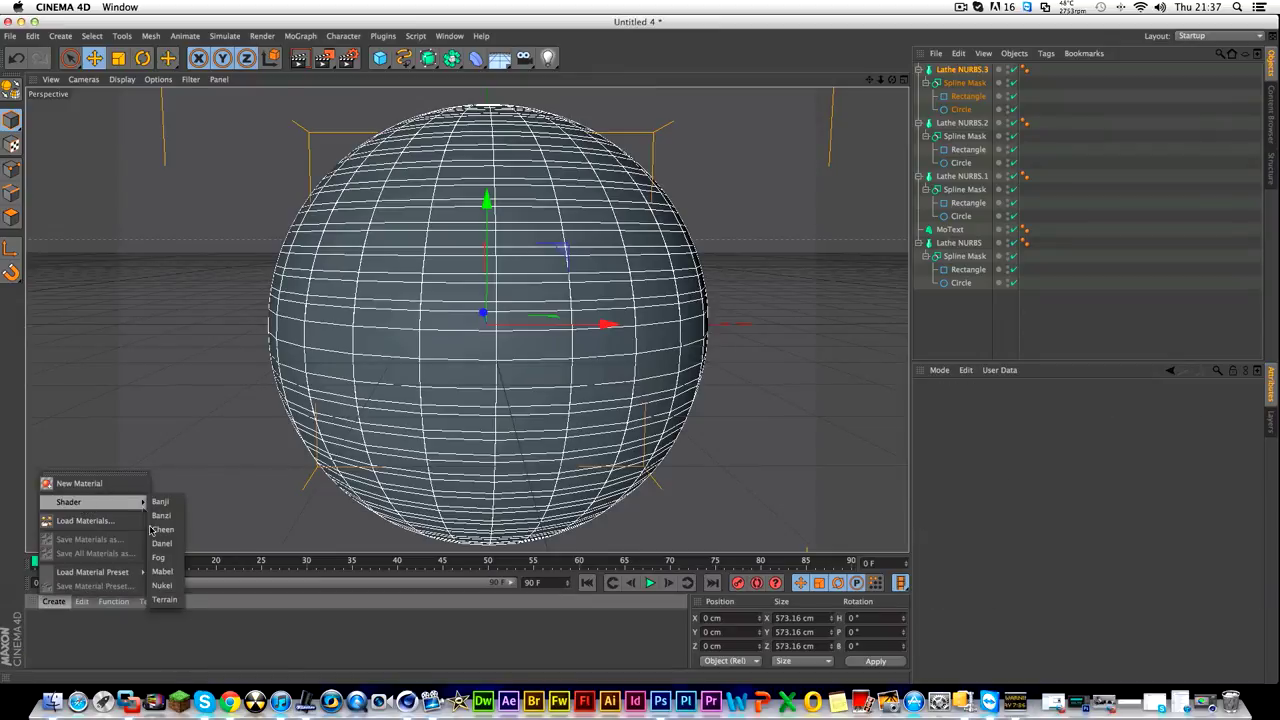
click(162, 585)
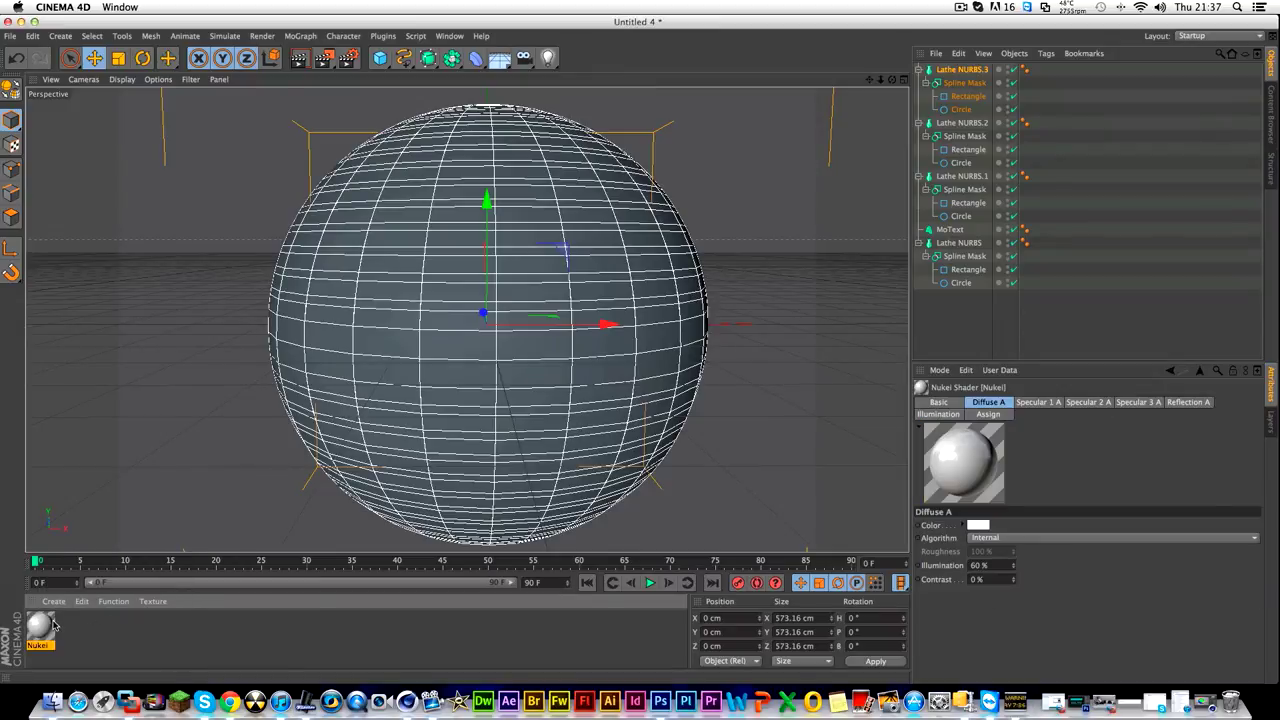
double_click(45, 626)
click(244, 257)
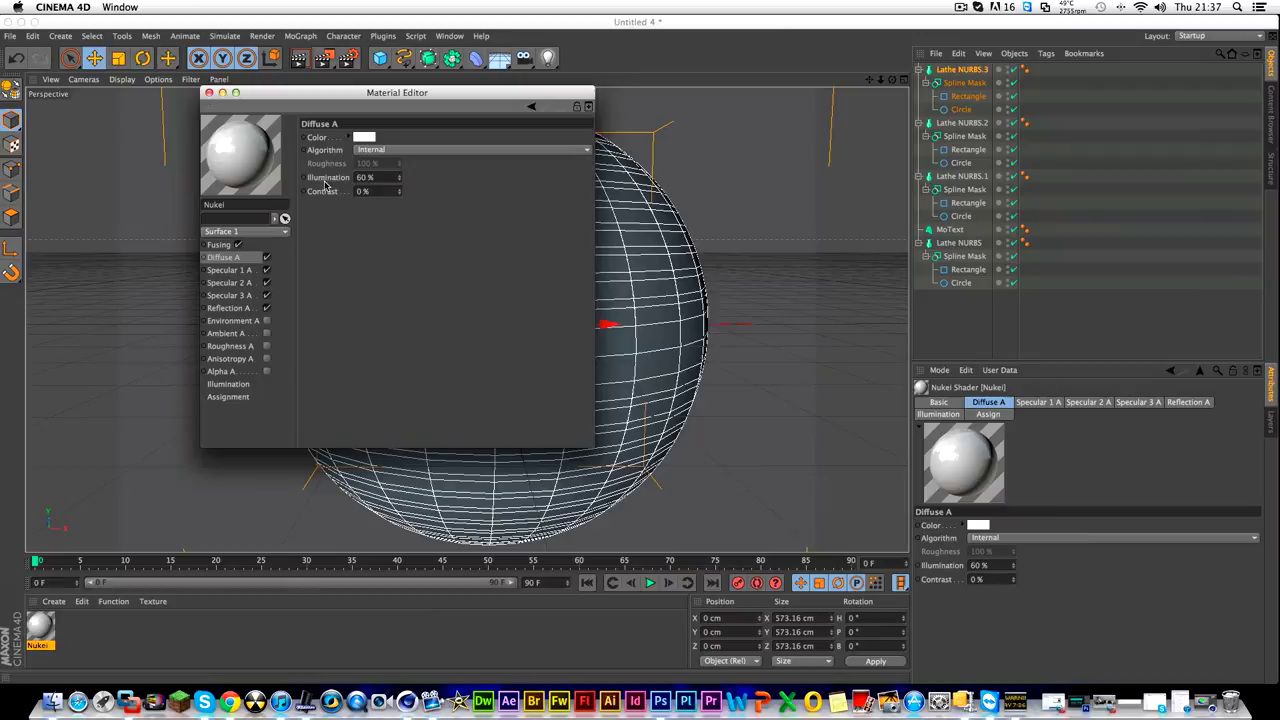
click(362, 137)
click(384, 191)
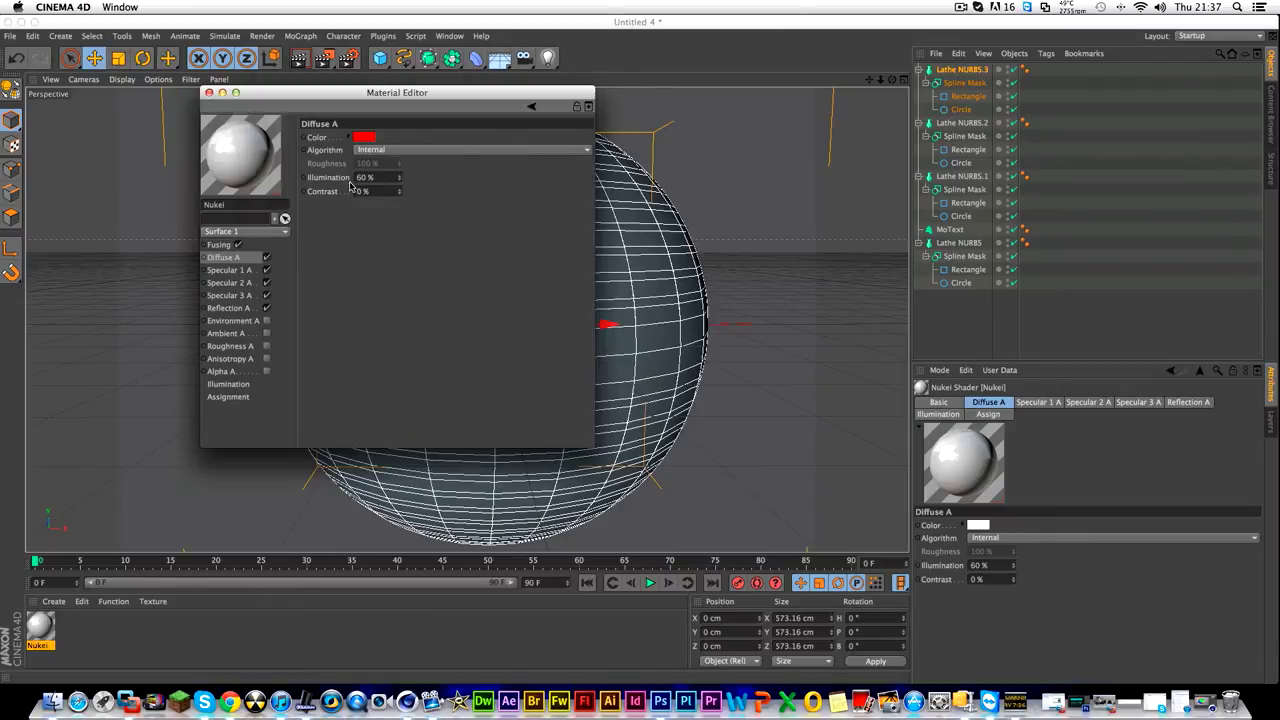
click(208, 92)
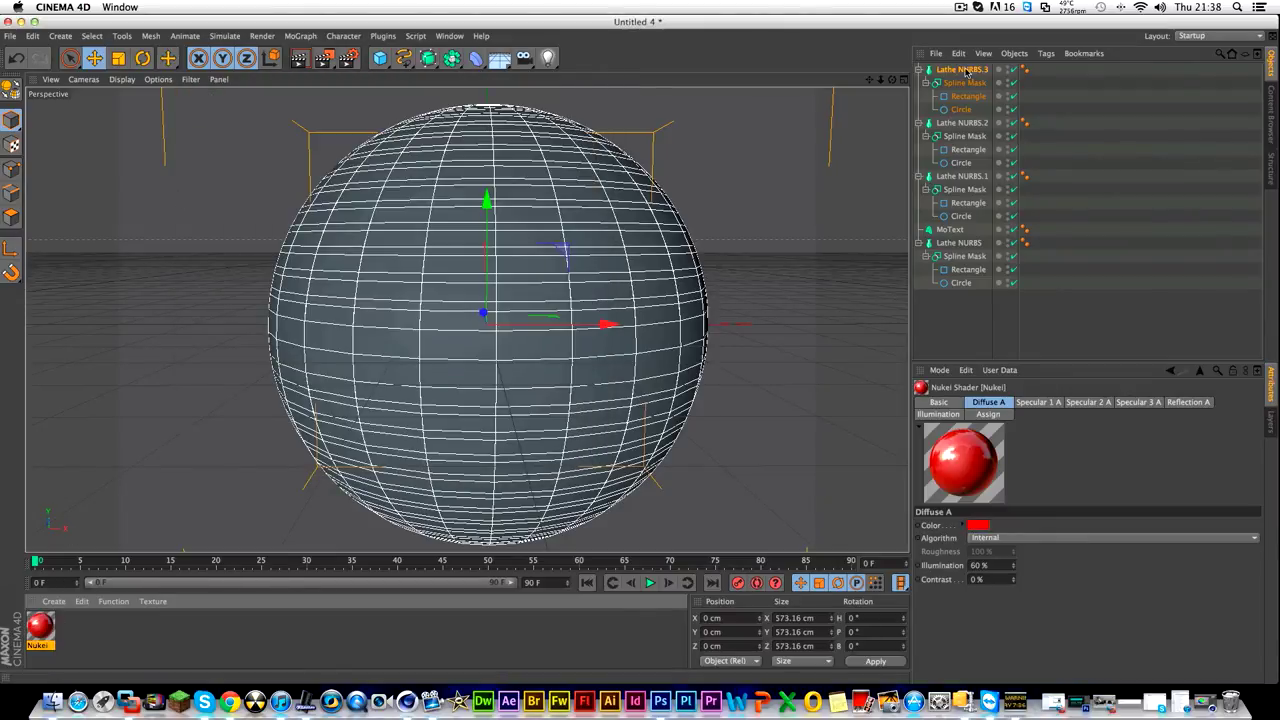
Apply the red Nukei material to Lathe NURBS.3 and collapse the Lathe NURBS.3 and .2 hierarchies.
drag(966, 72, 966, 72)
click(919, 69)
click(919, 82)
Collapse the Lathe NURBS groups and move MoText to the bottom of the object list.
click(920, 108)
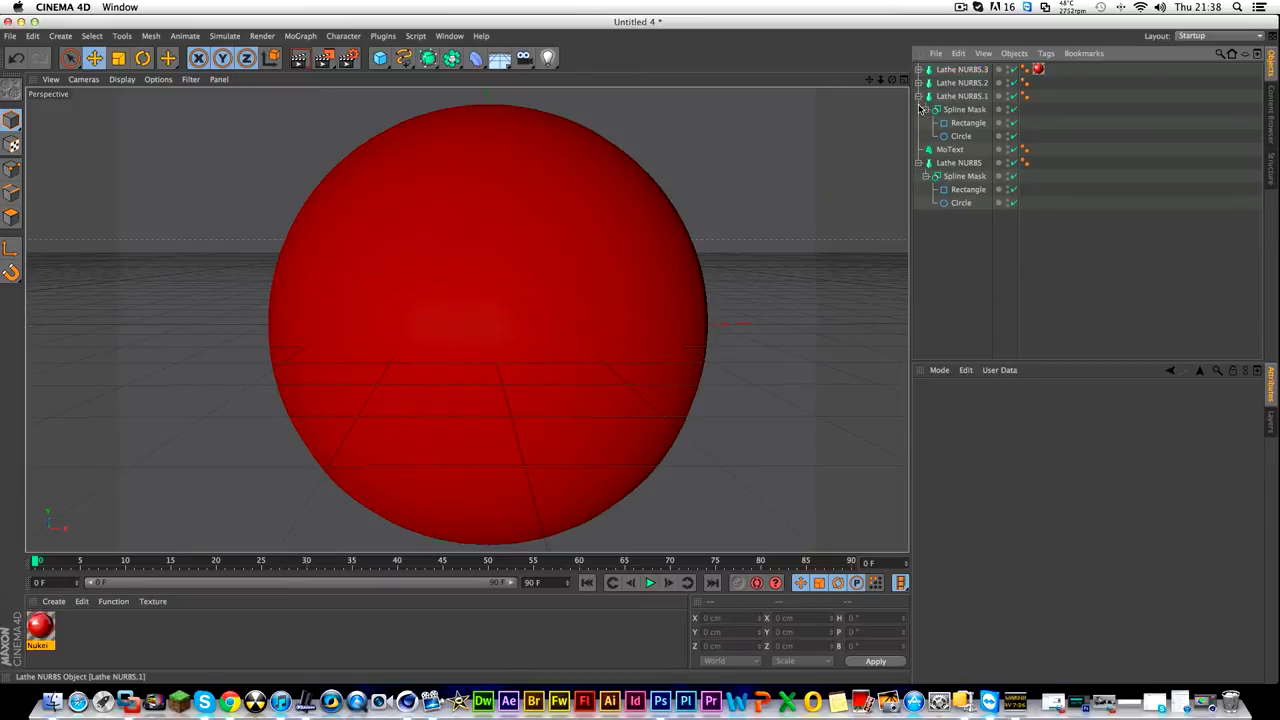
click(919, 98)
click(919, 122)
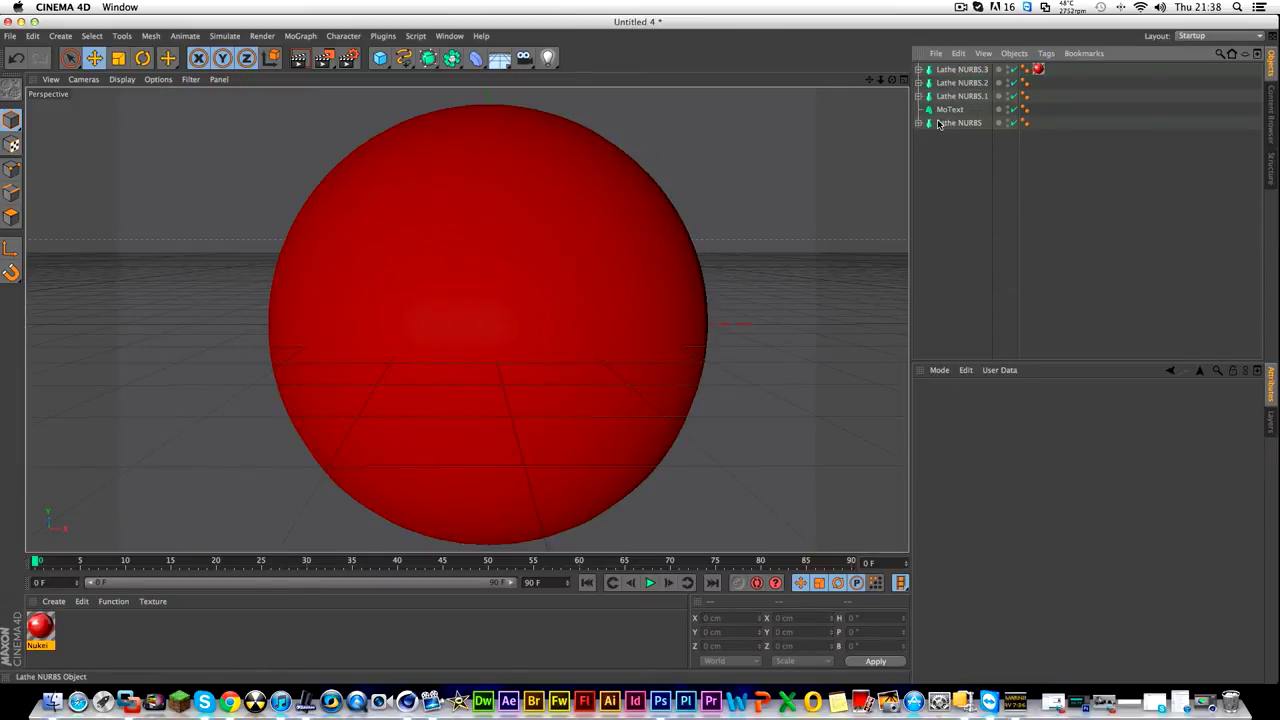
drag(949, 109, 949, 128)
click(966, 178)
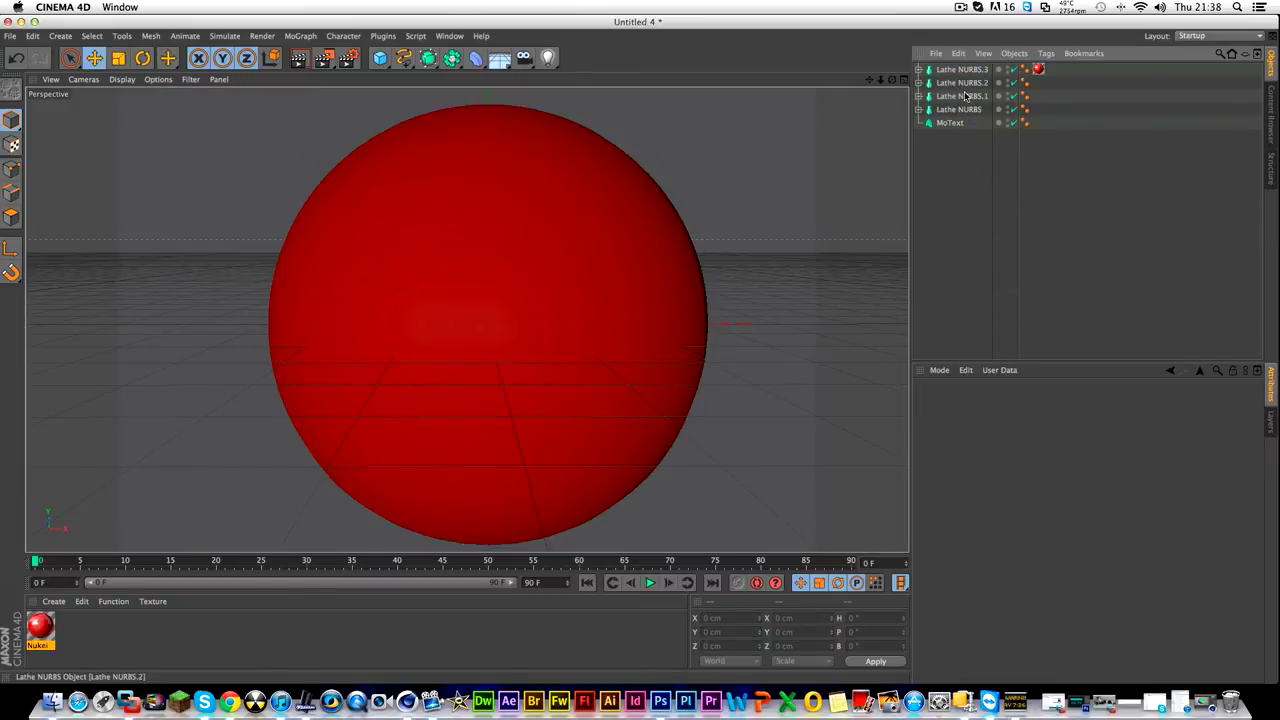
Make three copies of the red Nukei material and colour the third copy green.
click(49, 622)
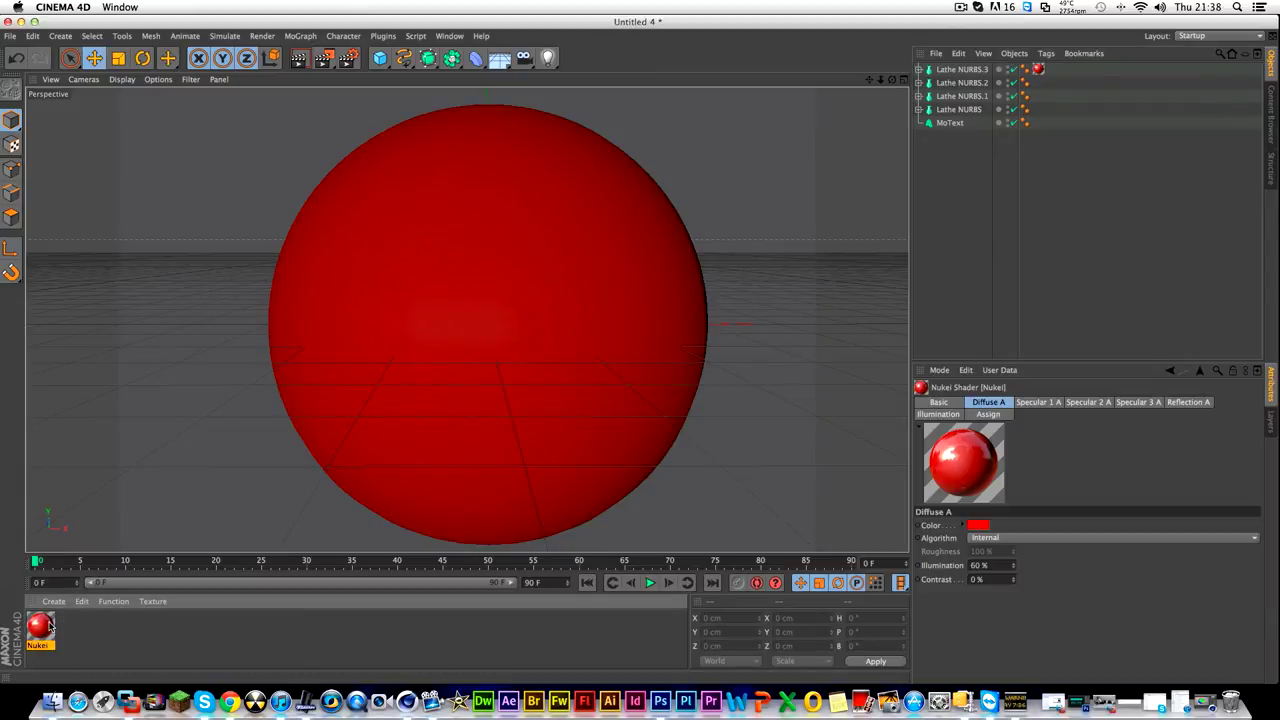
key(ctrl+v)
key(ctrl+v)
key(ctrl+v)
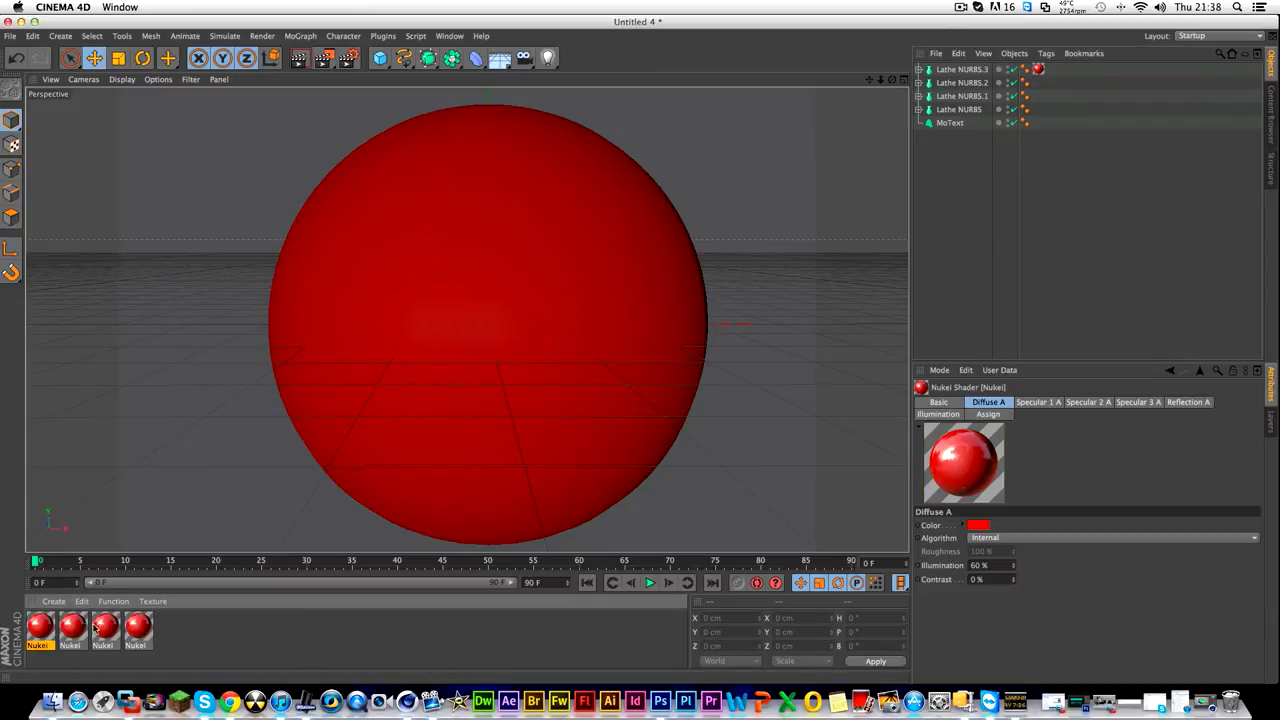
double_click(105, 628)
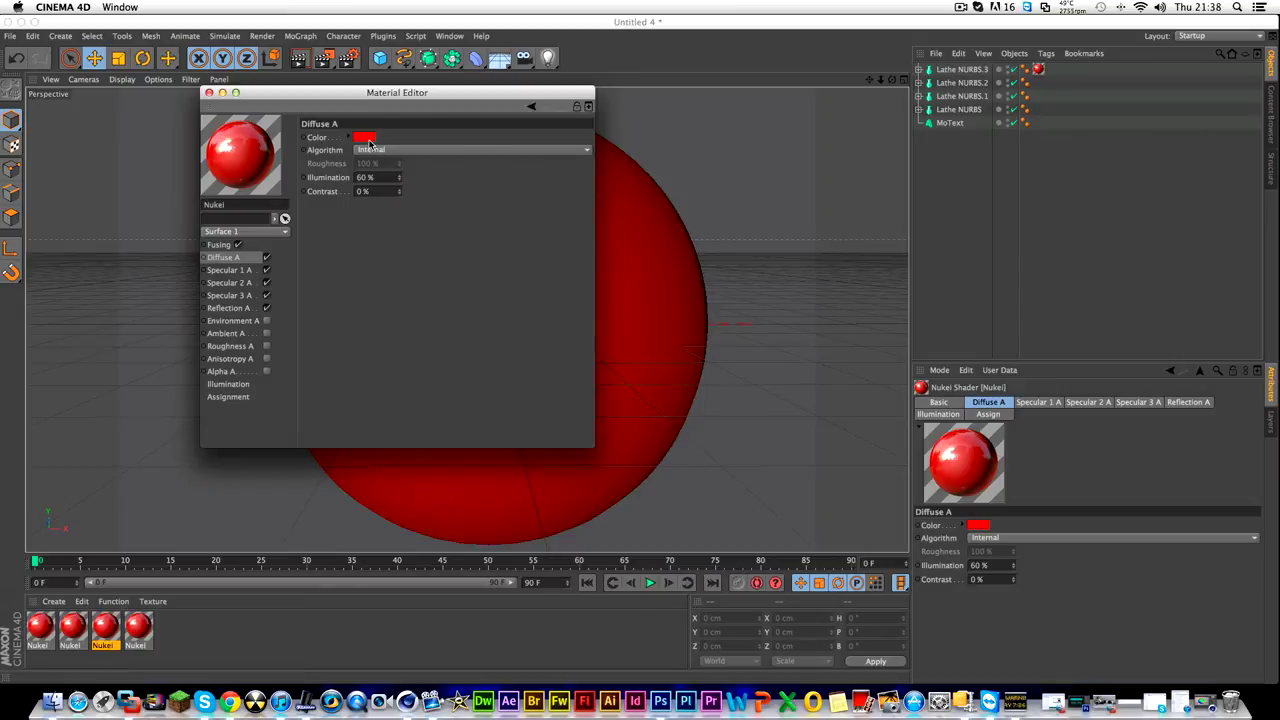
click(366, 138)
click(381, 100)
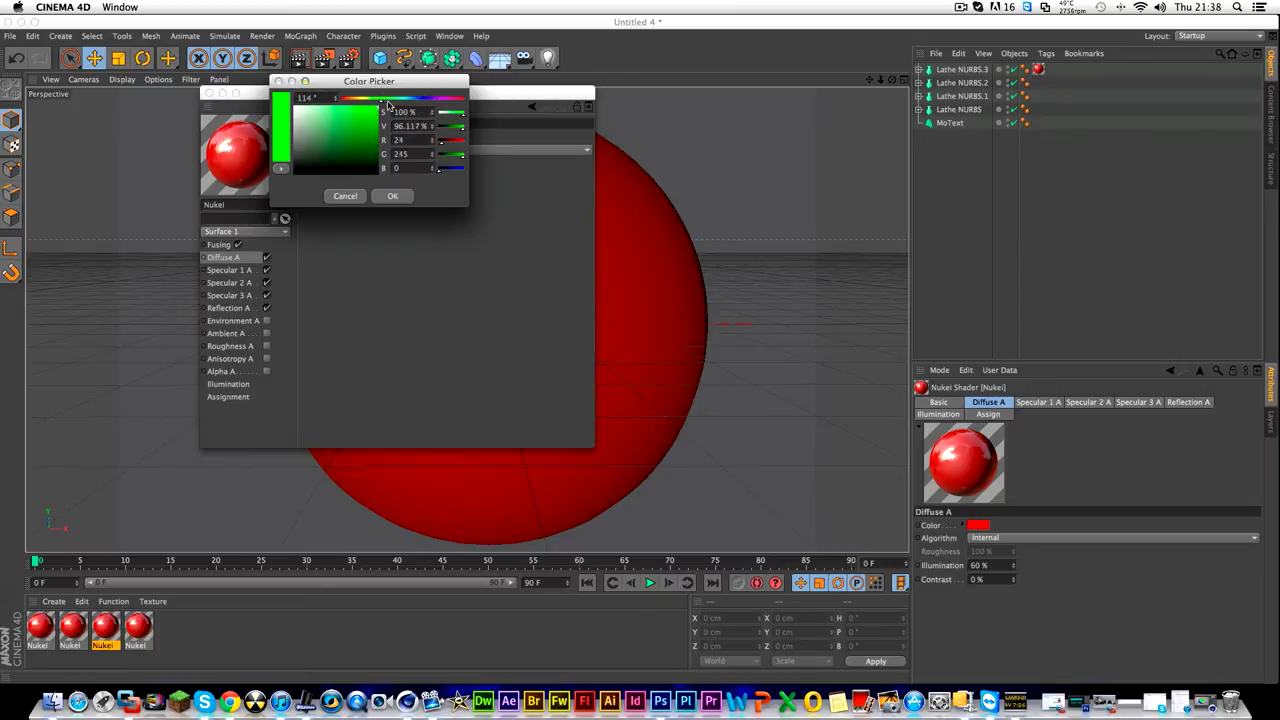
click(392, 195)
click(208, 93)
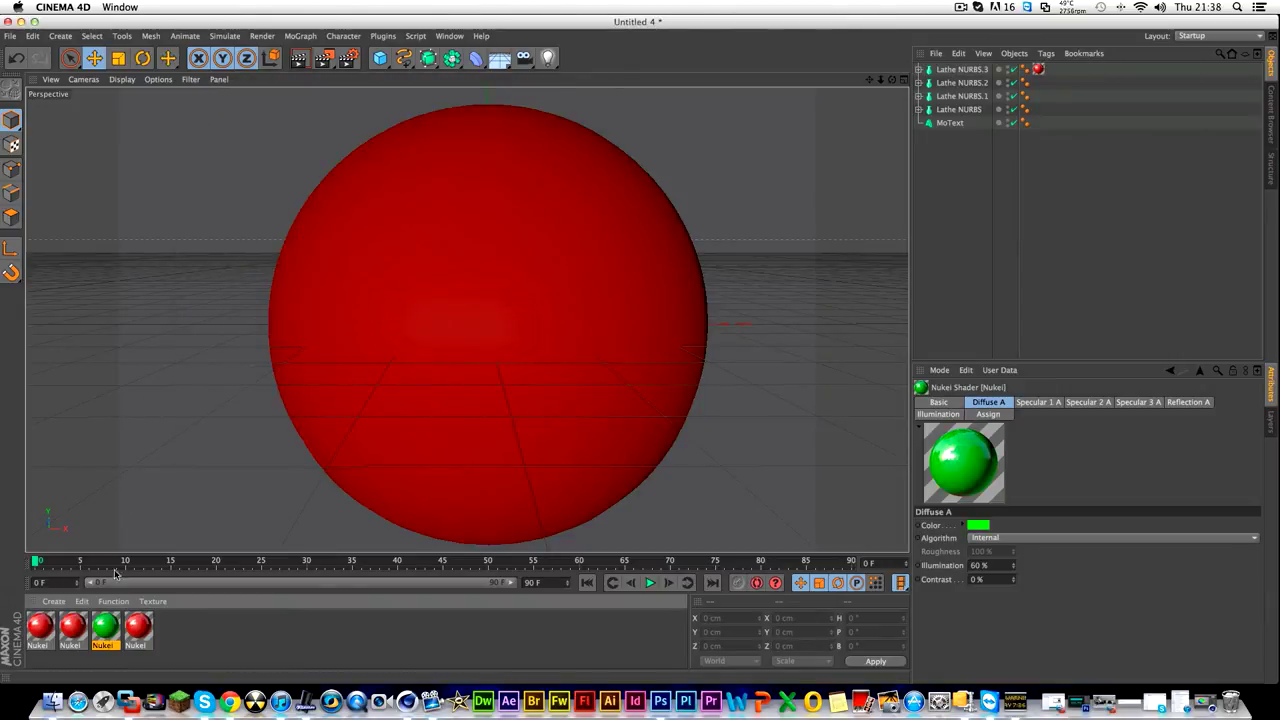
Change the second Nukei copy's diffuse colour to cyan.
double_click(83, 626)
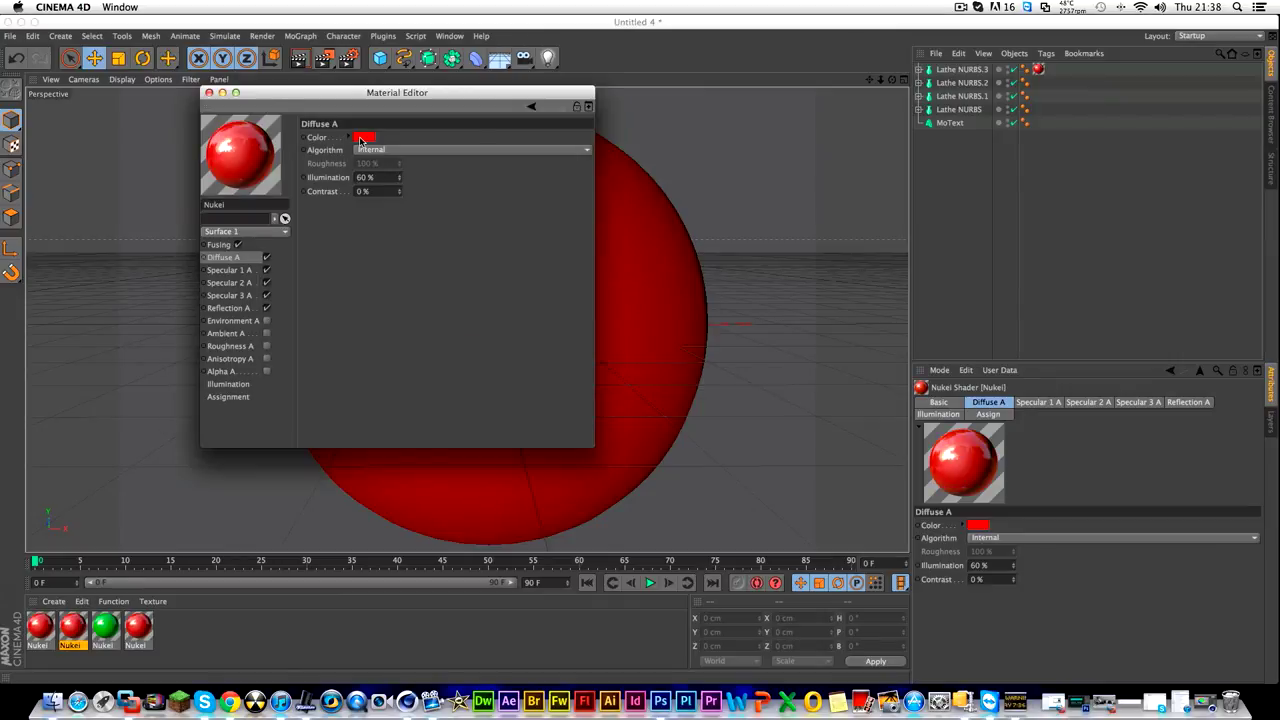
click(361, 141)
drag(413, 95, 396, 95)
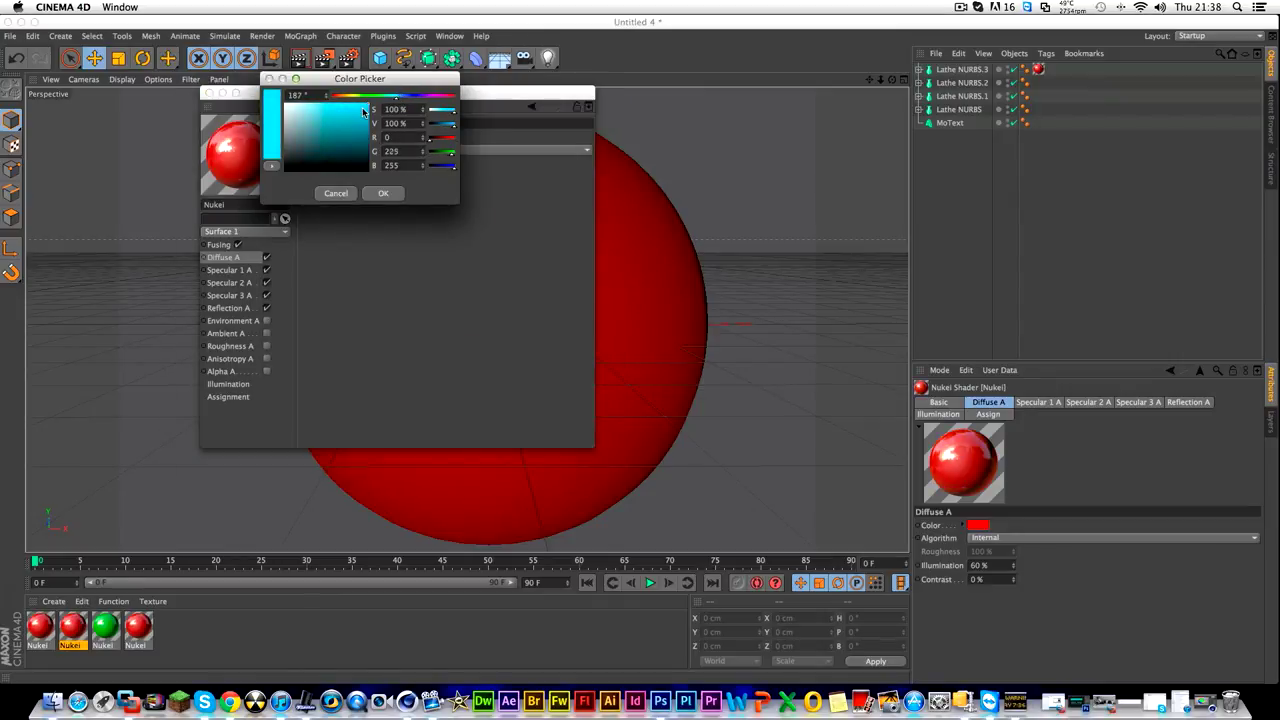
click(384, 195)
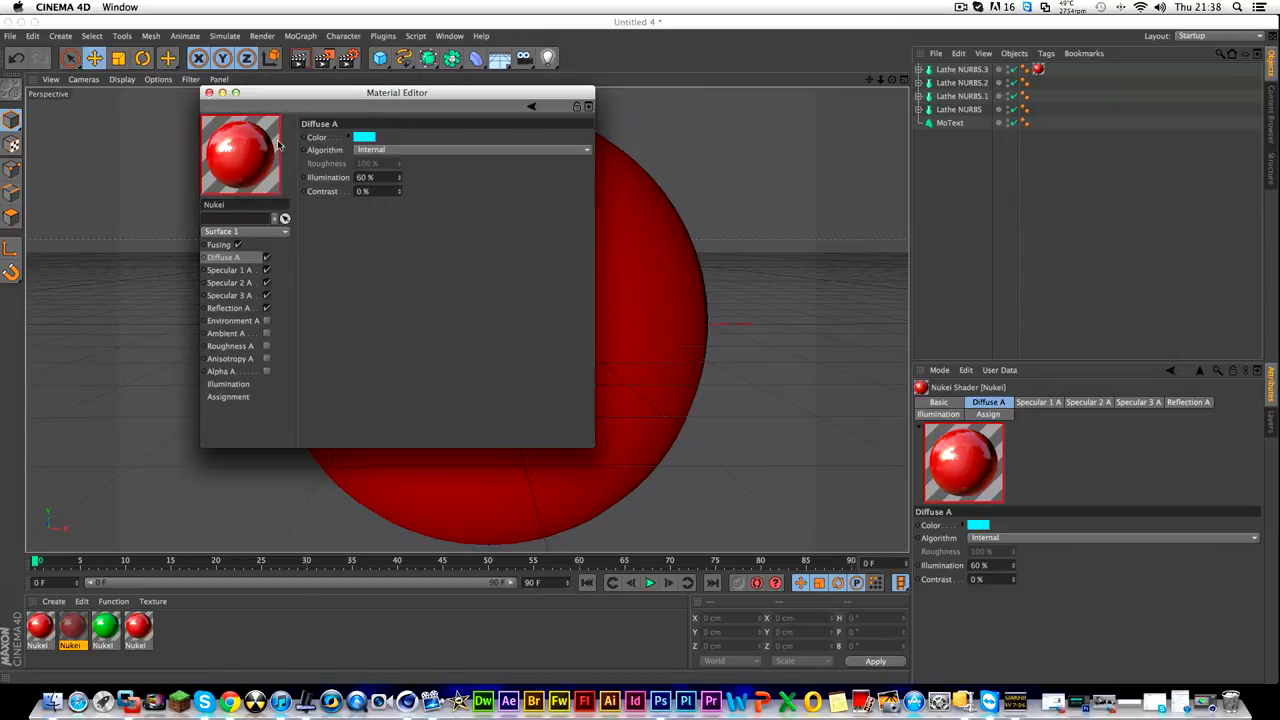
click(209, 92)
Change the first Nukei copy's diffuse colour to yellow.
double_click(40, 626)
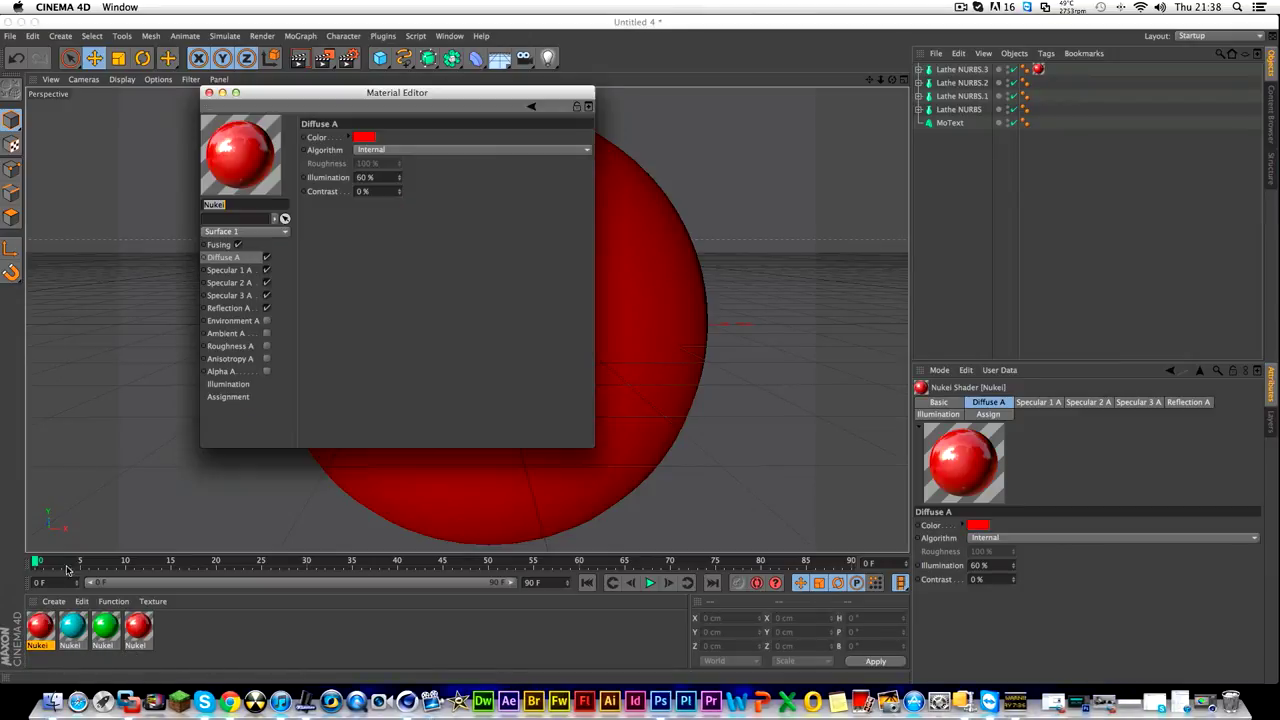
click(361, 139)
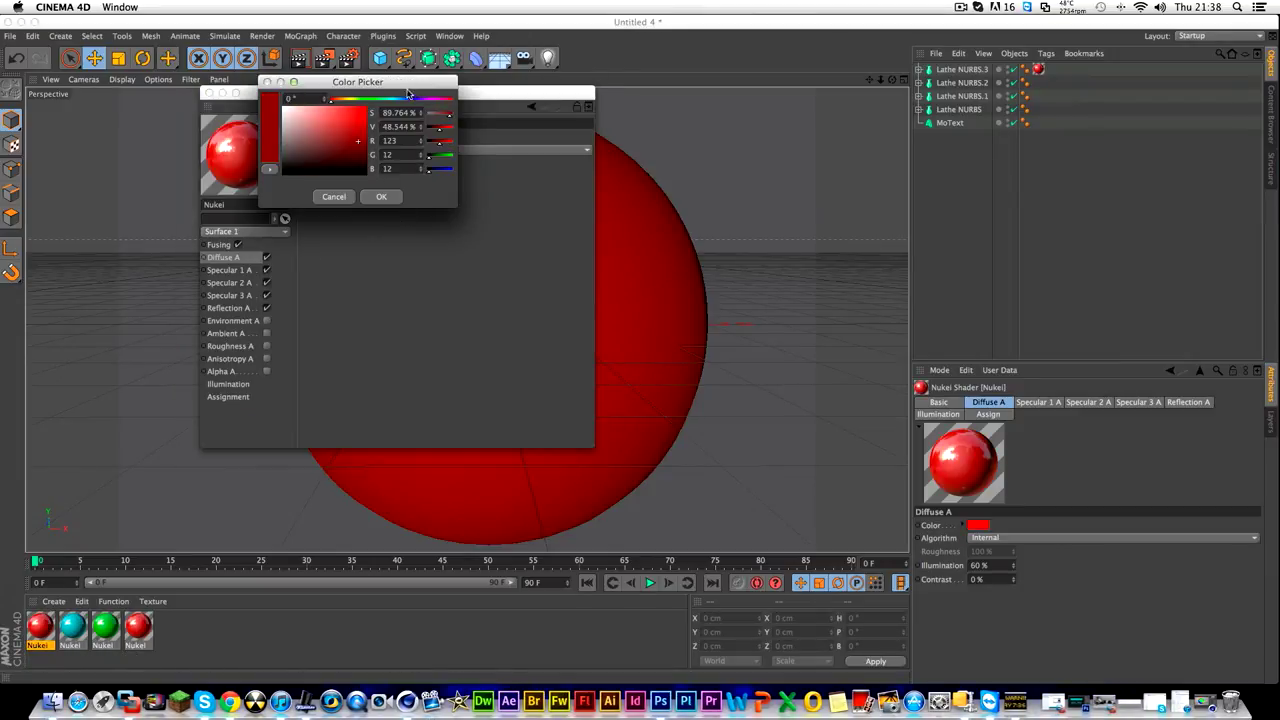
mouse_move(408, 97)
mouse_down()
mouse_move(434, 104)
mouse_move(350, 104)
mouse_move(415, 100)
mouse_up()
click(381, 196)
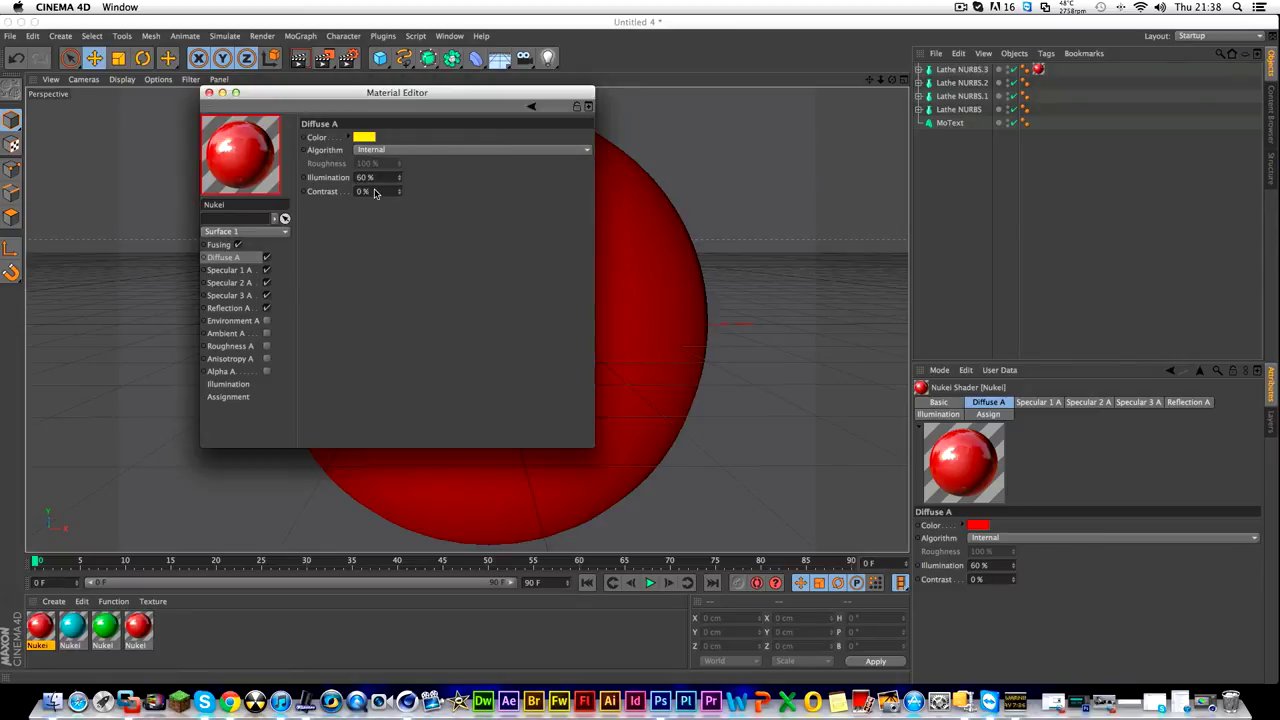
click(209, 93)
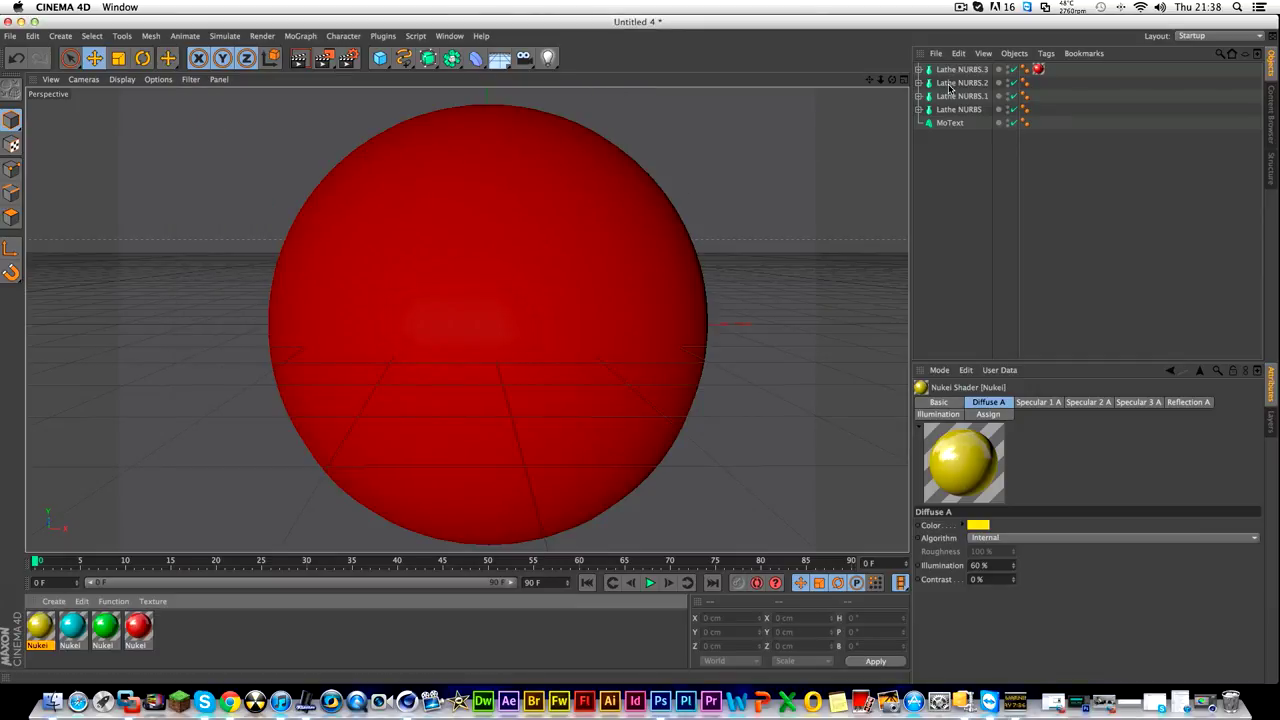
Apply the yellow material to Lathe NURBS.2 and play back the animation.
drag(950, 88, 962, 112)
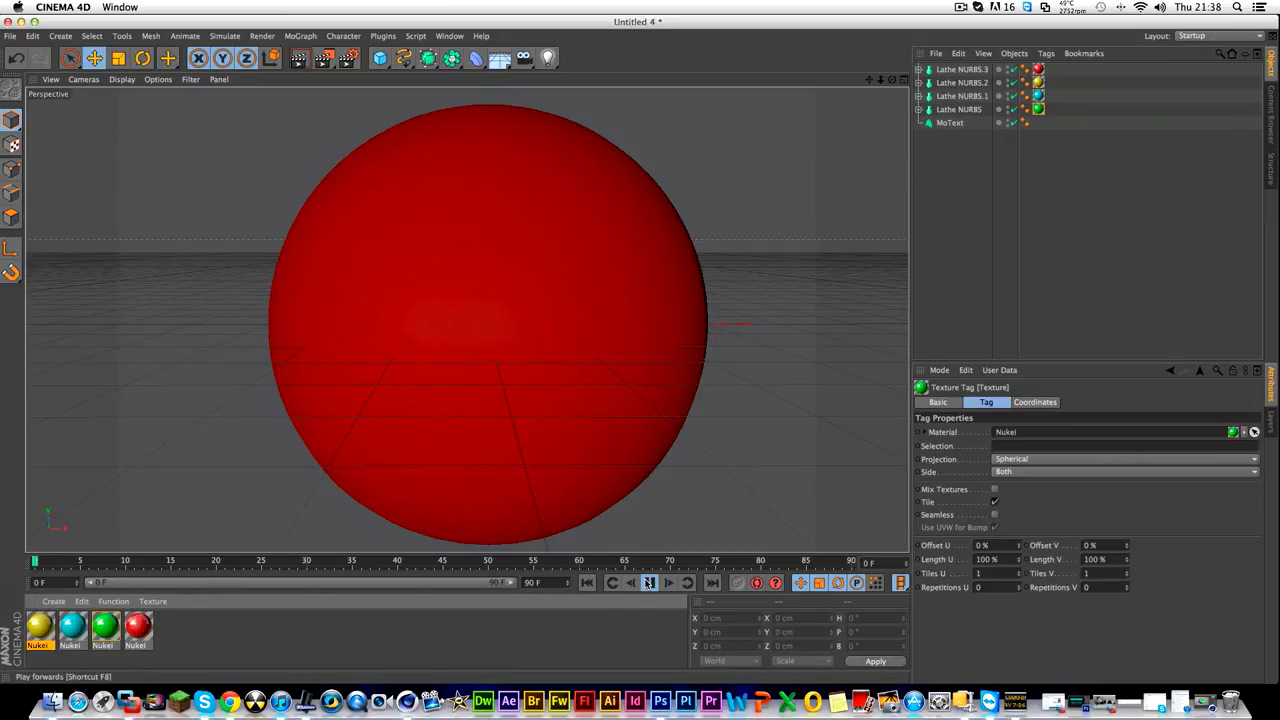
click(649, 583)
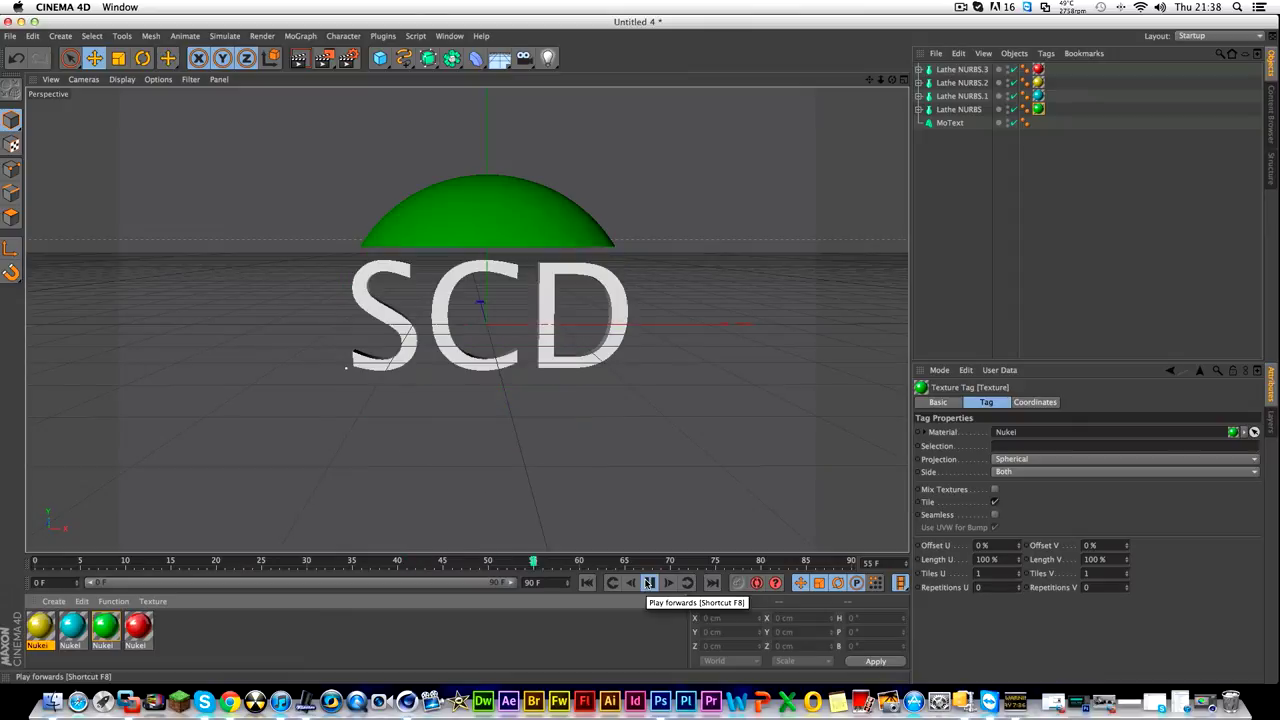
click(649, 583)
Return to the first frame and render the project to the Picture Viewer.
click(587, 583)
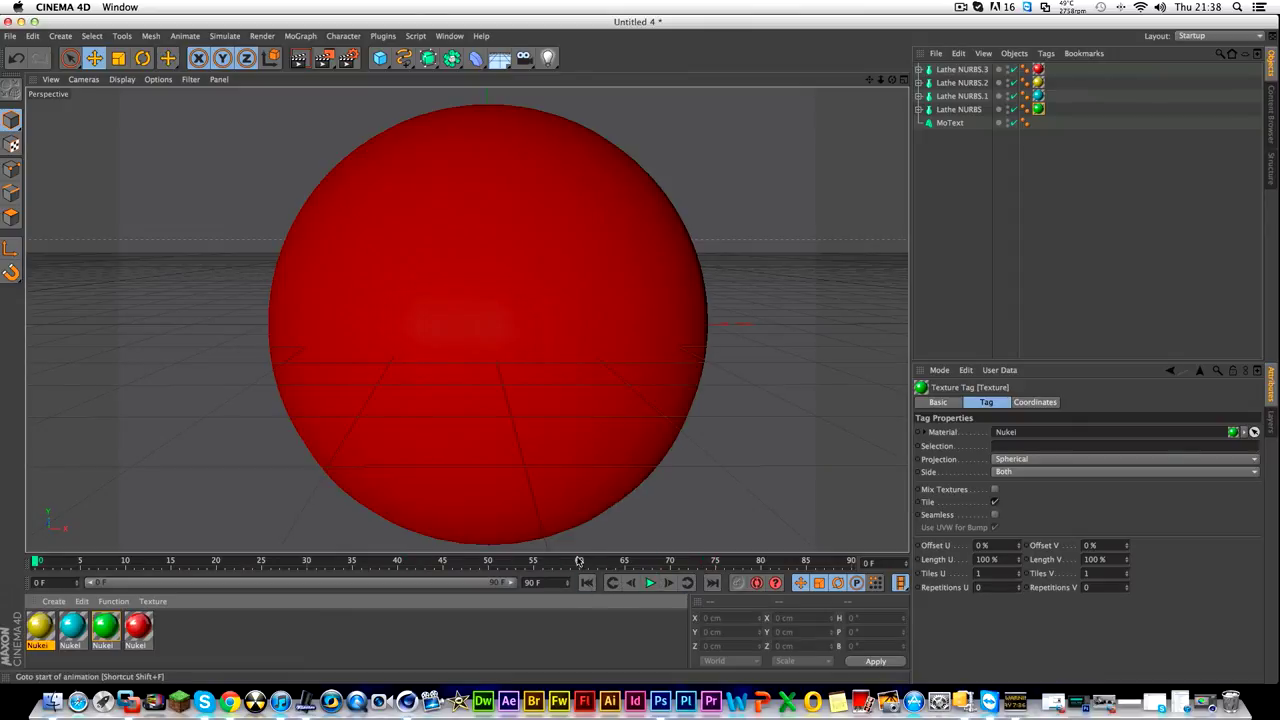
click(326, 60)
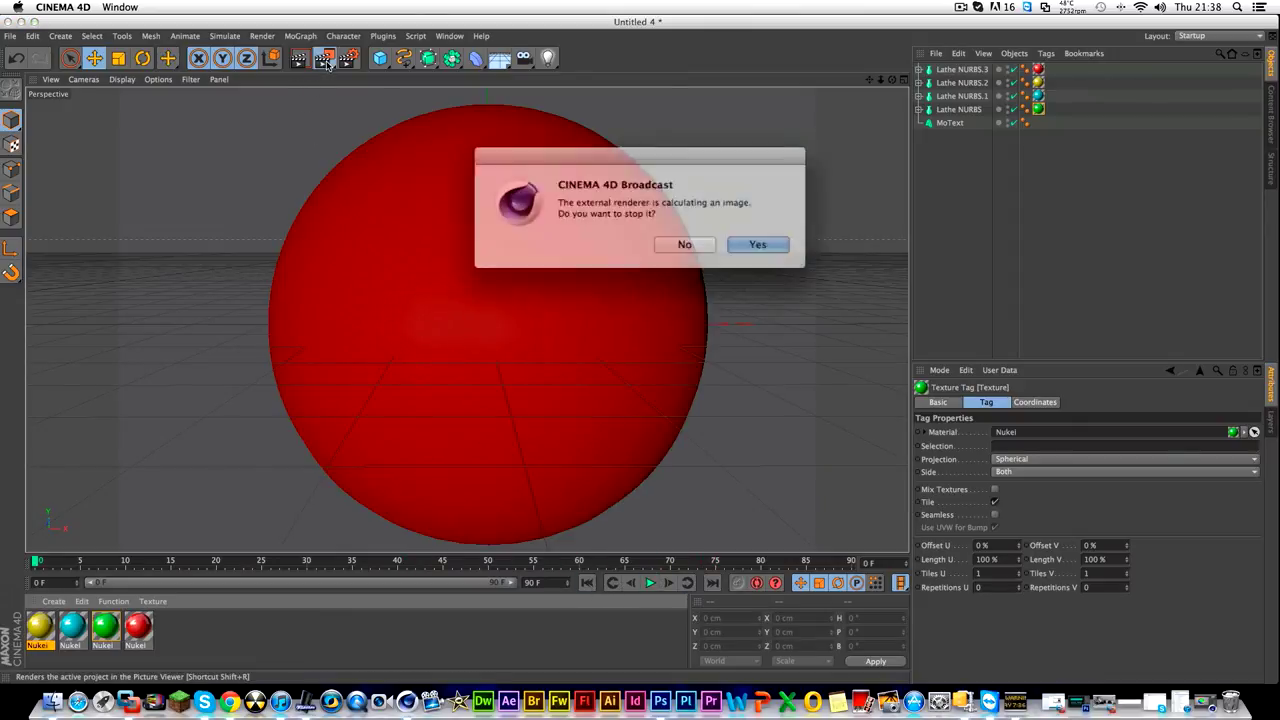
click(682, 244)
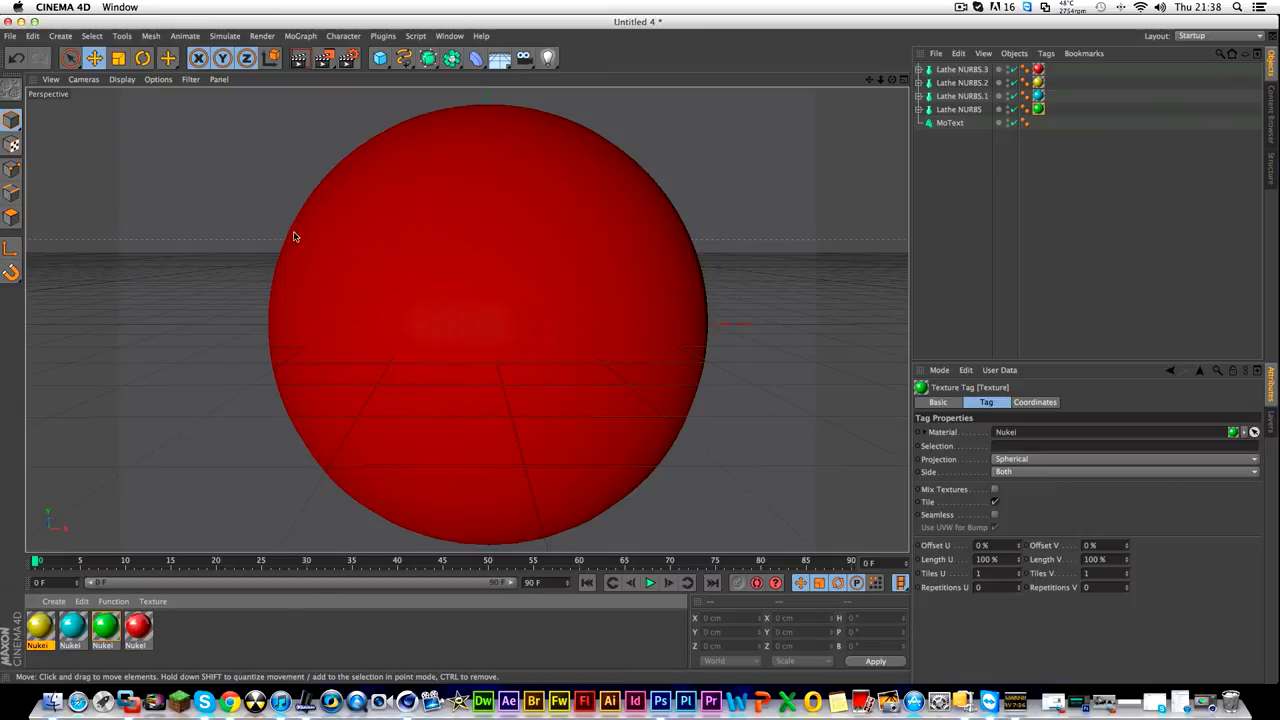